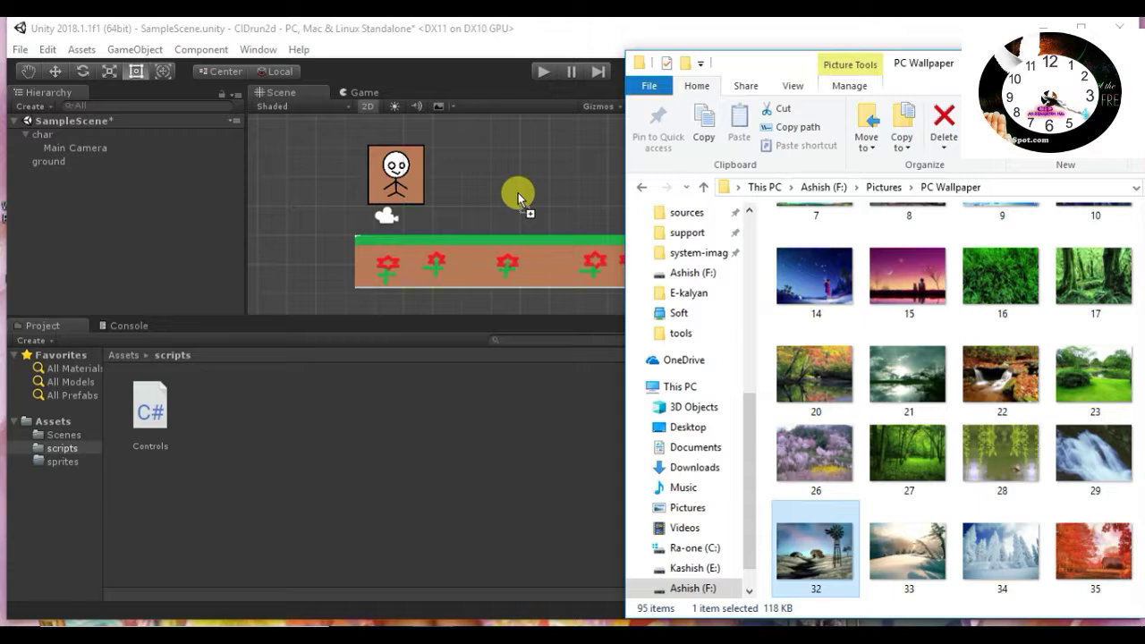
Add wallpaper picture 32 from the PC Wallpaper folder to the scene as a sprite and put the file window away
{"action": "left_click_drag", "start_coordinate": [518, 198], "coordinate": [517, 191]}
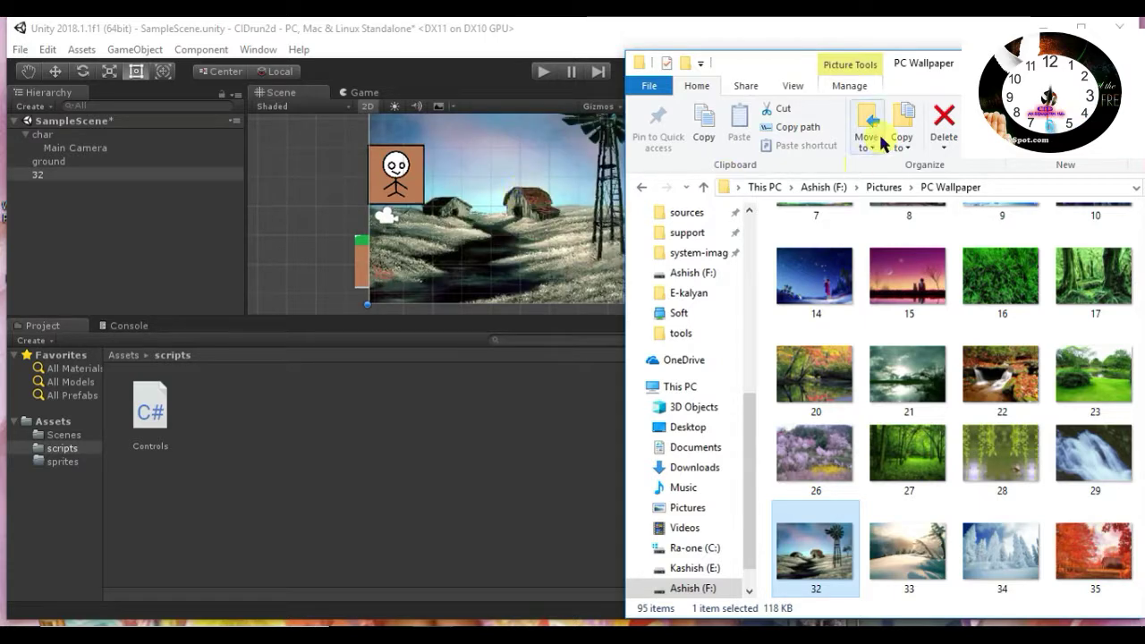
{"action": "left_click_drag", "start_coordinate": [947, 63], "coordinate": [720, 310]}
{"action": "left_click", "coordinate": [746, 310]}
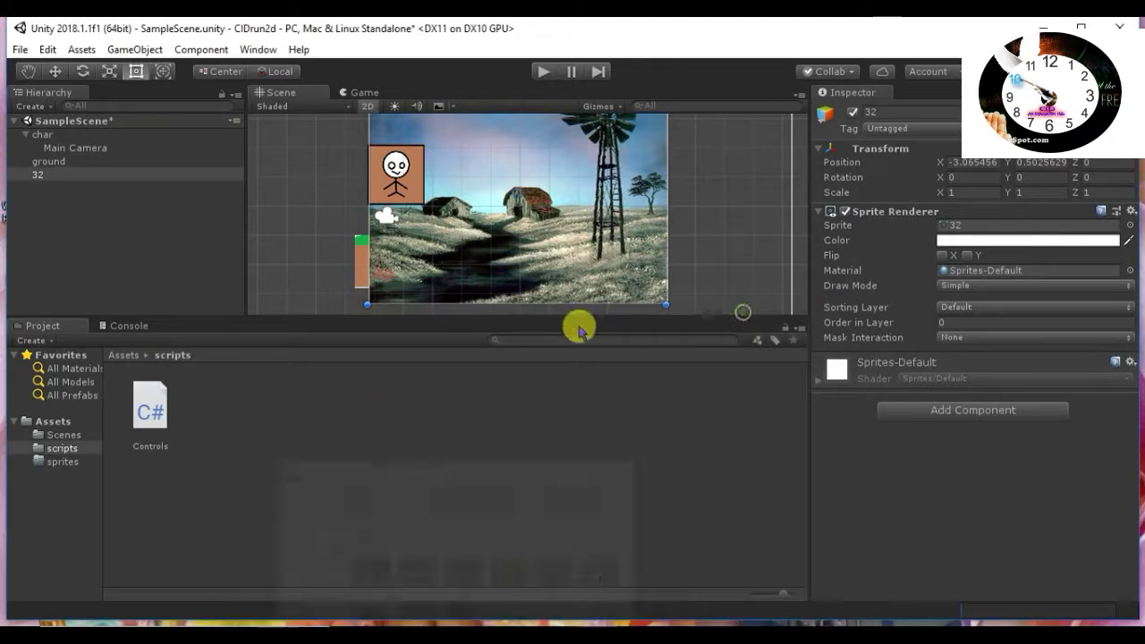
Position and resize the background picture 32 behind the character and ground, to a scale of about 1.07 by 0.77
{"action": "left_click_drag", "start_coordinate": [543, 200], "coordinate": [536, 235]}
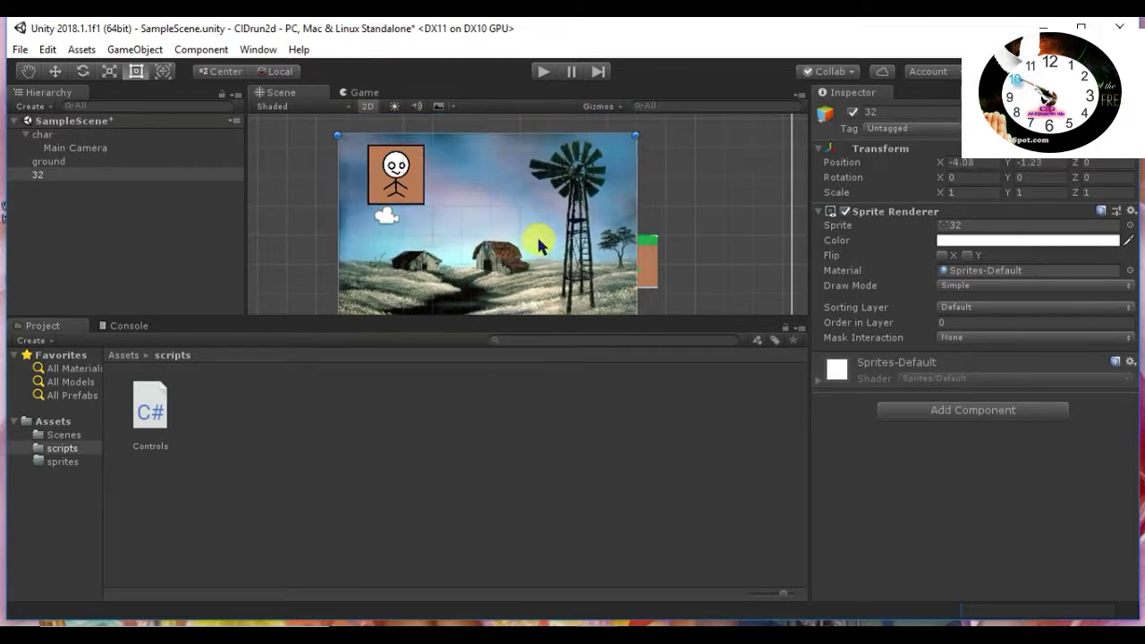
{"action": "left_click_drag", "start_coordinate": [635, 134], "coordinate": [608, 200]}
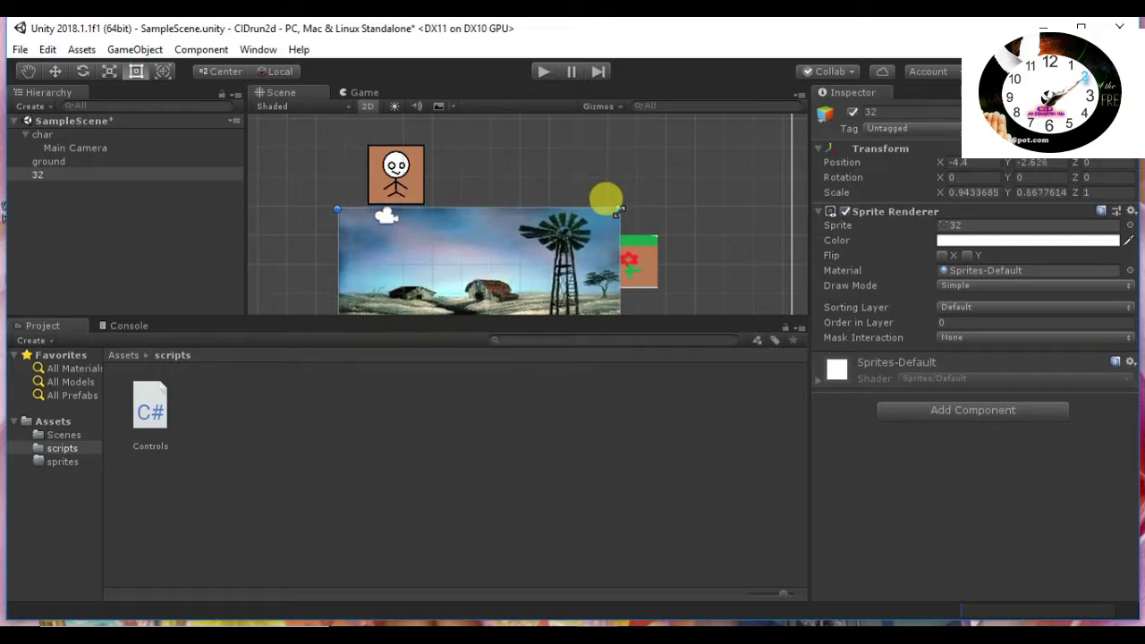
{"action": "left_click_drag", "start_coordinate": [524, 255], "coordinate": [518, 184]}
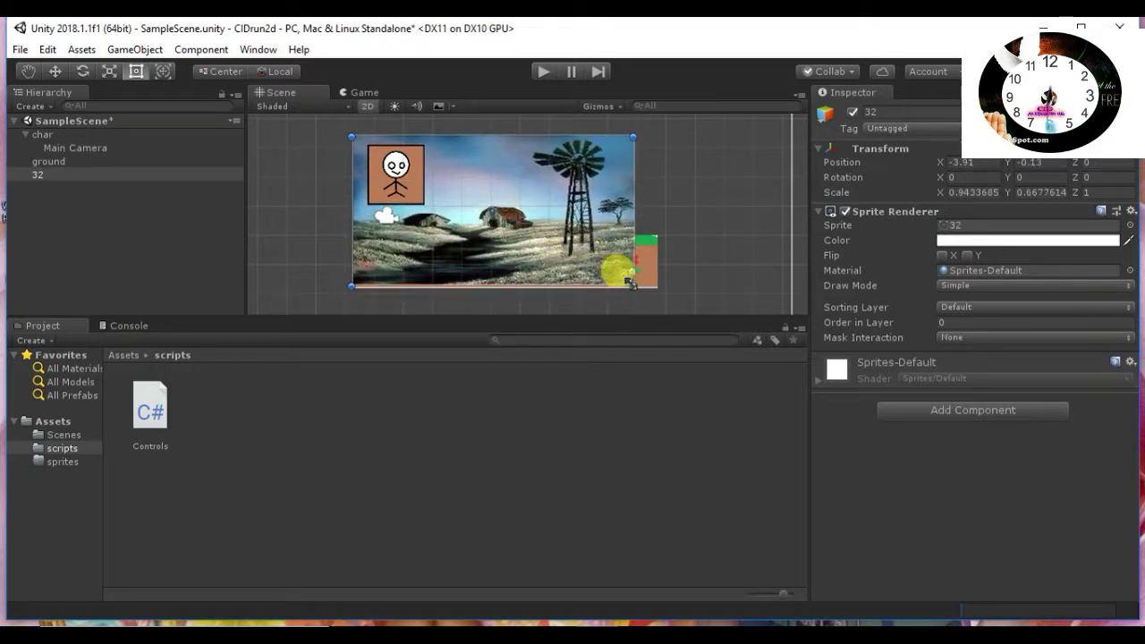
{"action": "left_click_drag", "start_coordinate": [629, 283], "coordinate": [669, 308]}
Set the background sprite's Order in Layer to -1 and briefly run the game to check it
{"action": "left_click", "coordinate": [613, 255]}
{"action": "left_click", "coordinate": [612, 255]}
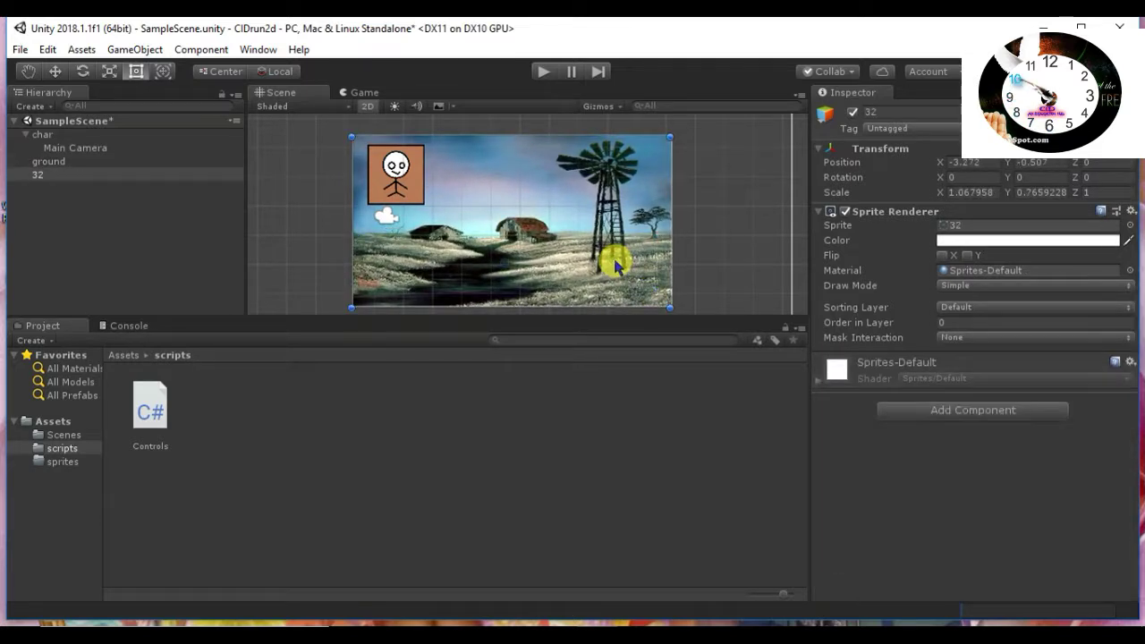
{"action": "left_click", "coordinate": [613, 255]}
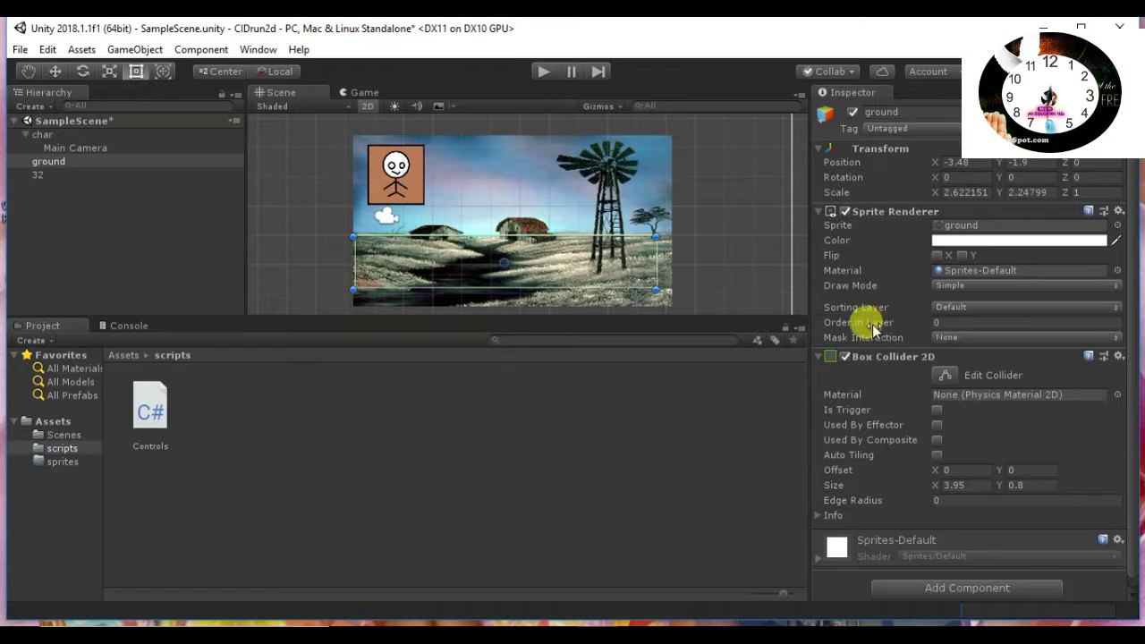
{"action": "left_click", "coordinate": [641, 183]}
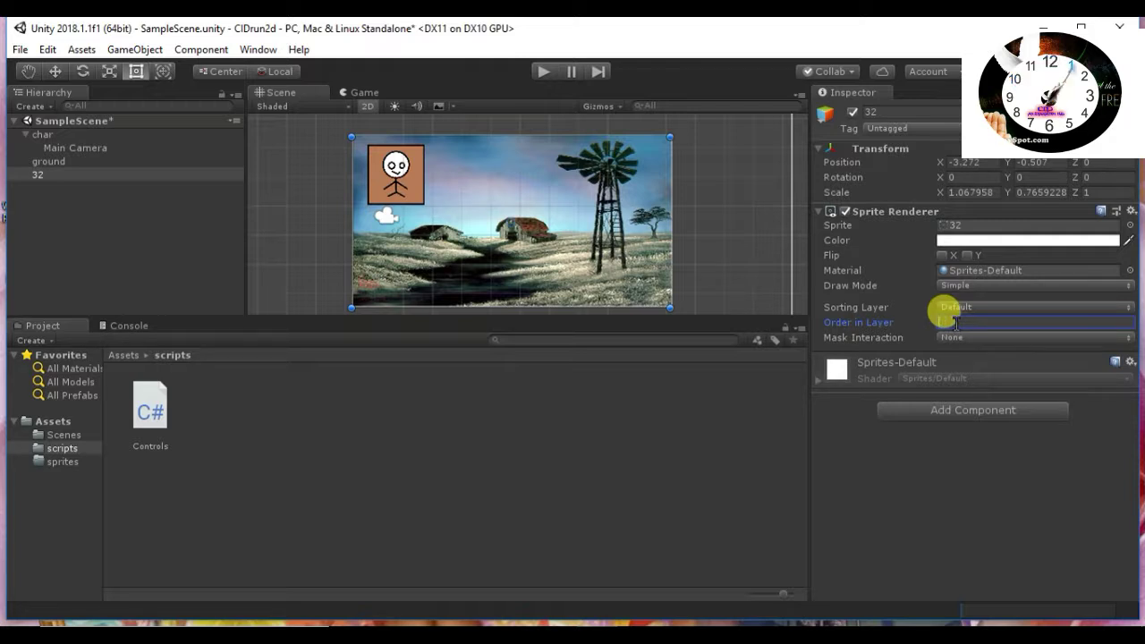
{"action": "left_click", "coordinate": [955, 323]}
{"action": "type", "text": "-1"}
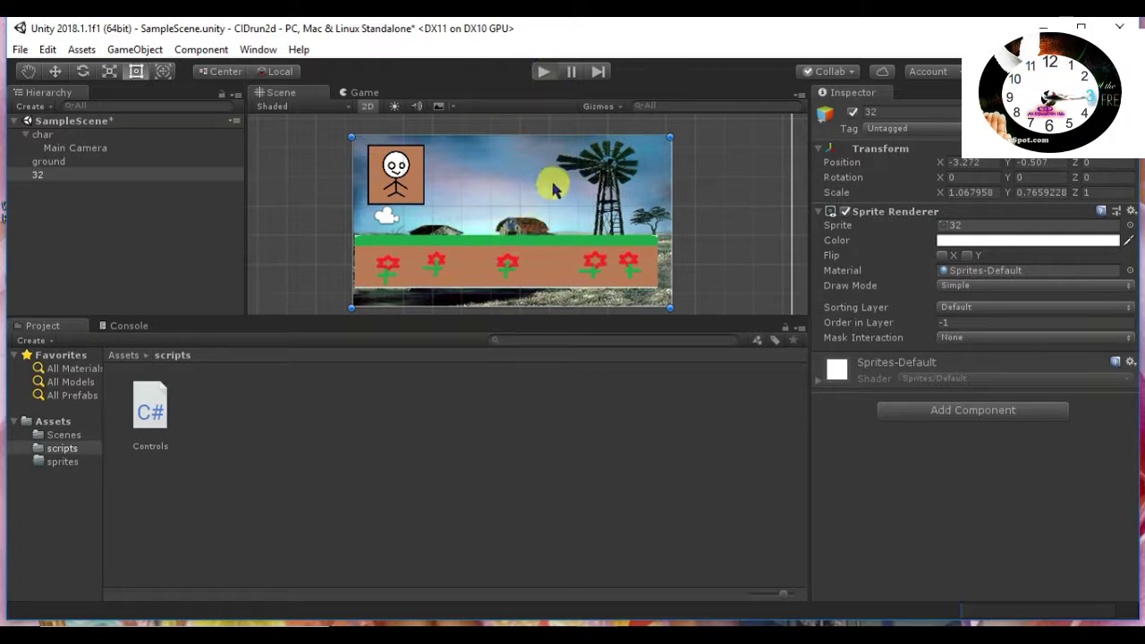
{"action": "key", "text": "ctrl+p"}
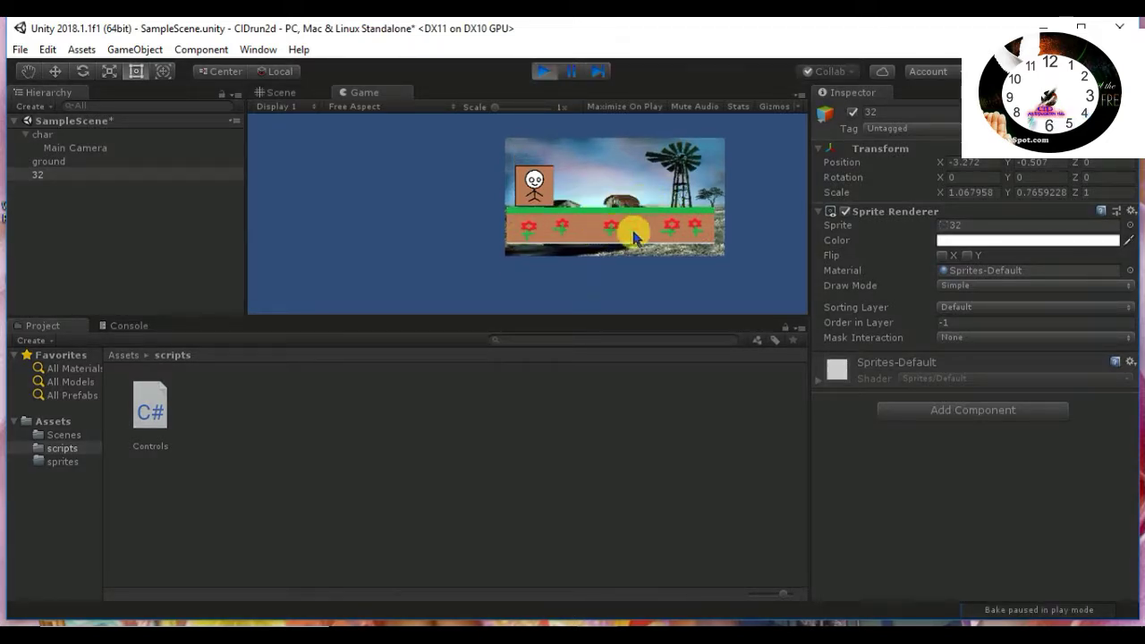
{"action": "left_click", "coordinate": [544, 74]}
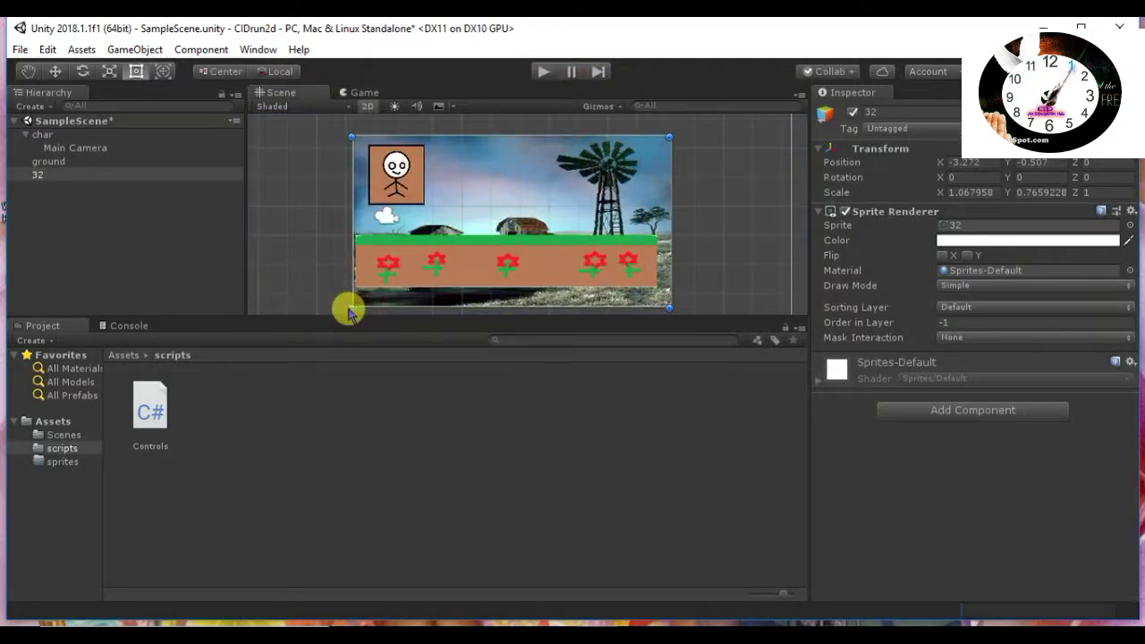
Enlarge the background sprite to cover the whole camera frame, at a scale of about 2.8 by 1.38
{"action": "left_click_drag", "start_coordinate": [349, 307], "coordinate": [260, 331]}
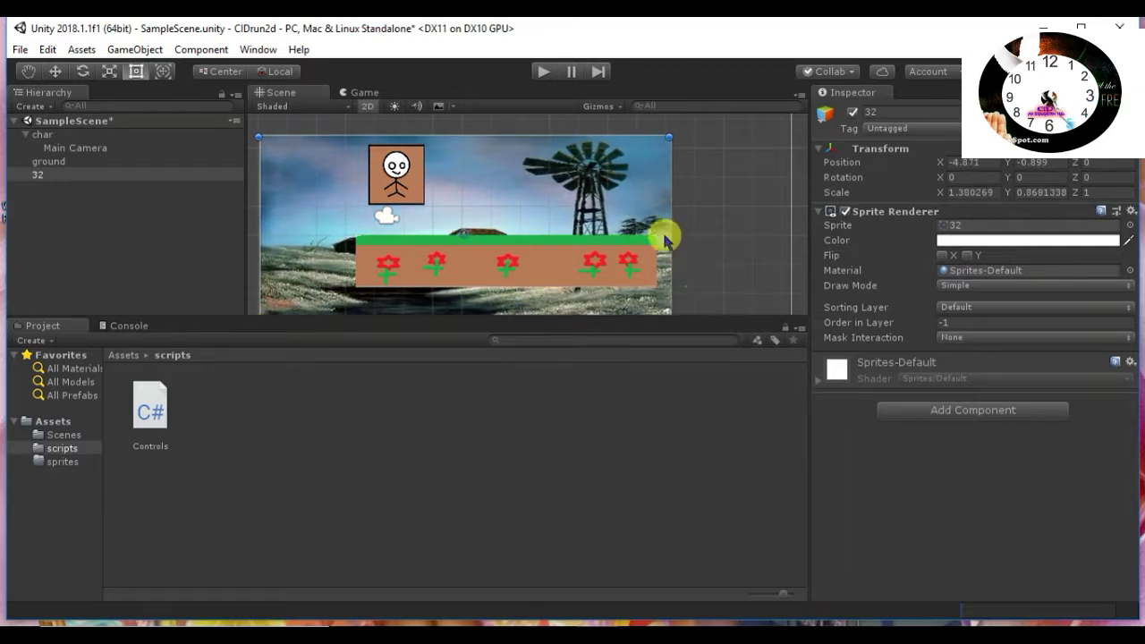
{"action": "scroll", "coordinate": [598, 228], "scroll_direction": "down", "scroll_amount": 4}
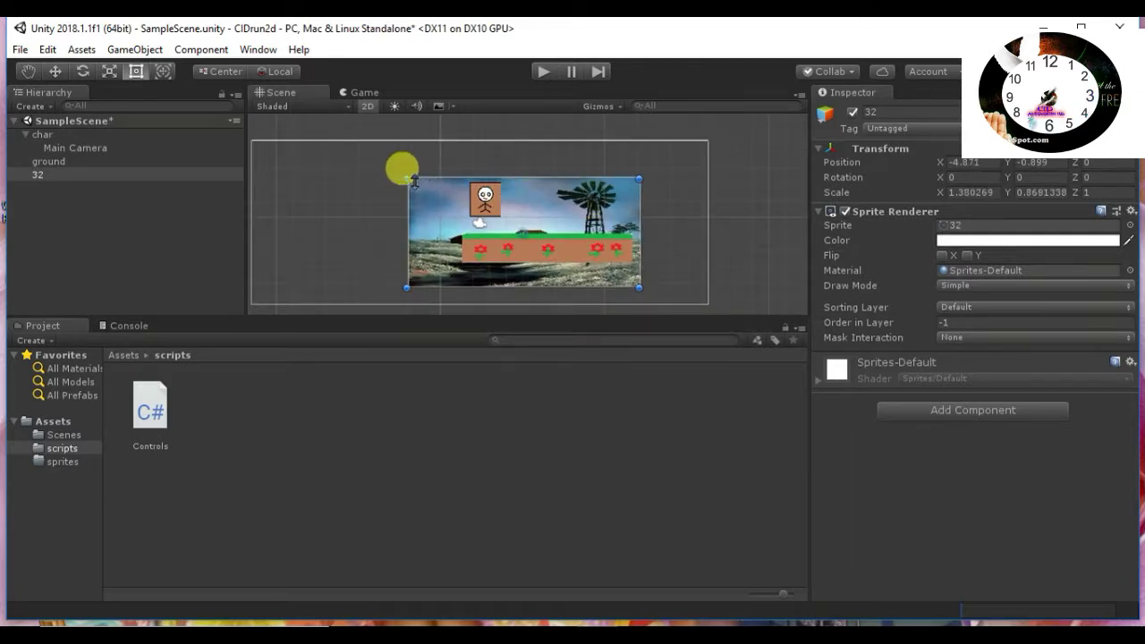
{"action": "left_click_drag", "start_coordinate": [406, 179], "coordinate": [250, 141]}
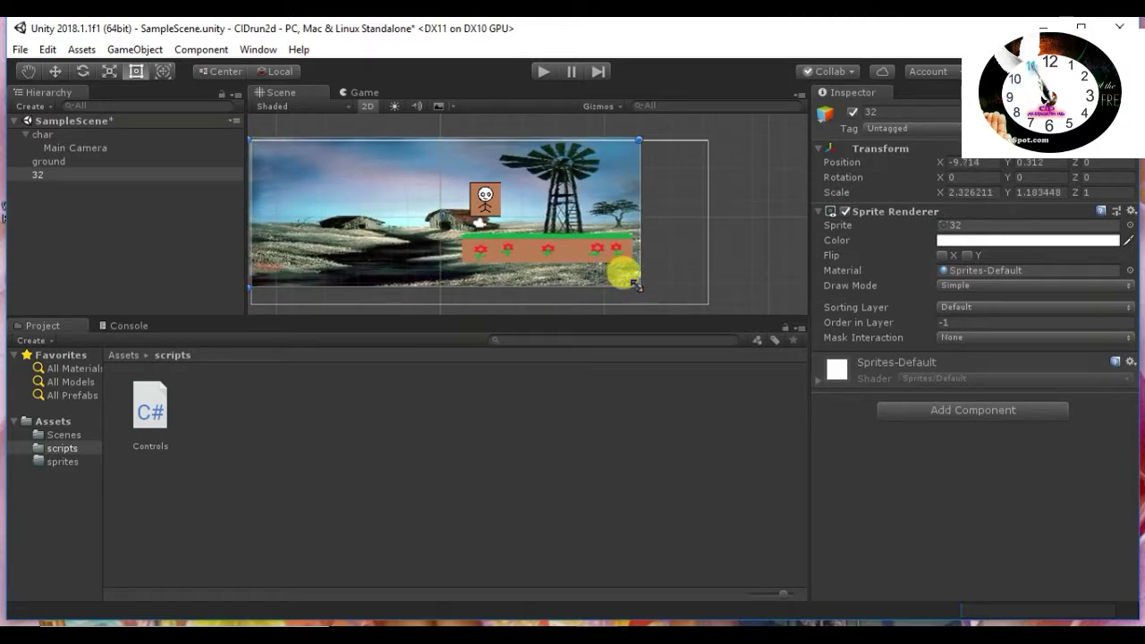
{"action": "left_click_drag", "start_coordinate": [635, 284], "coordinate": [715, 310]}
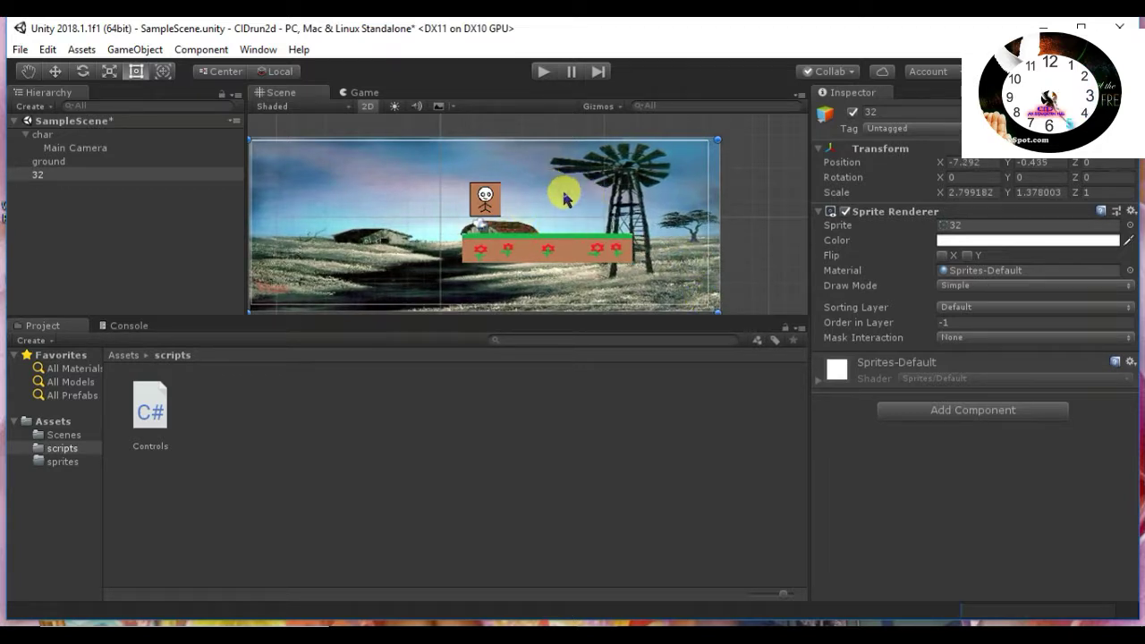
Change the Main Camera's projection to Perspective
{"action": "left_click", "coordinate": [76, 147]}
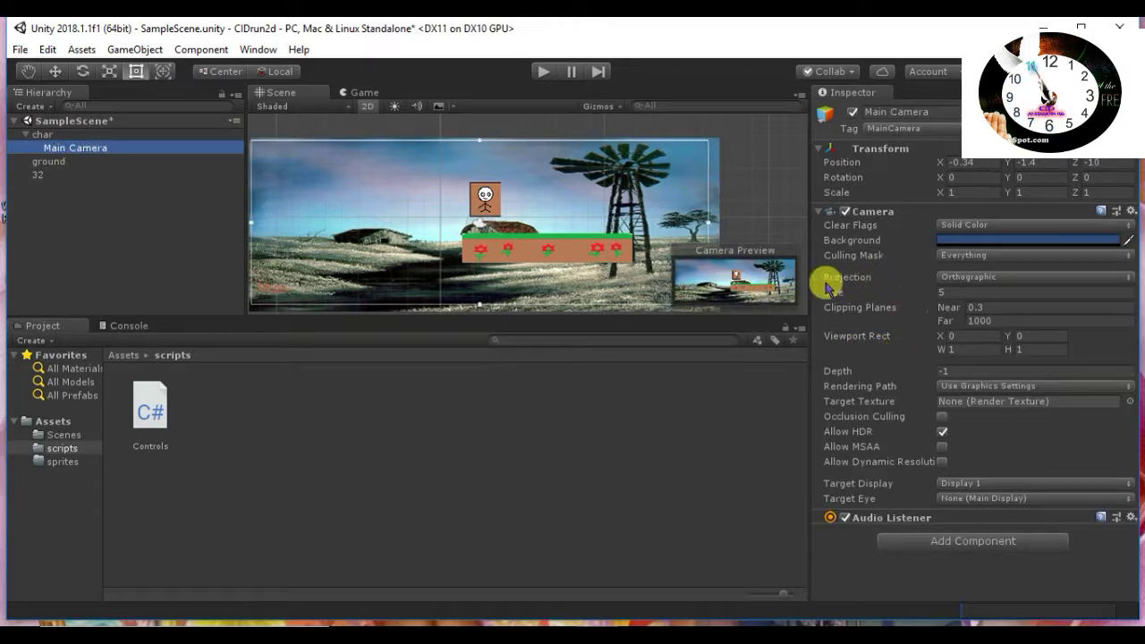
{"action": "left_click", "coordinate": [990, 283]}
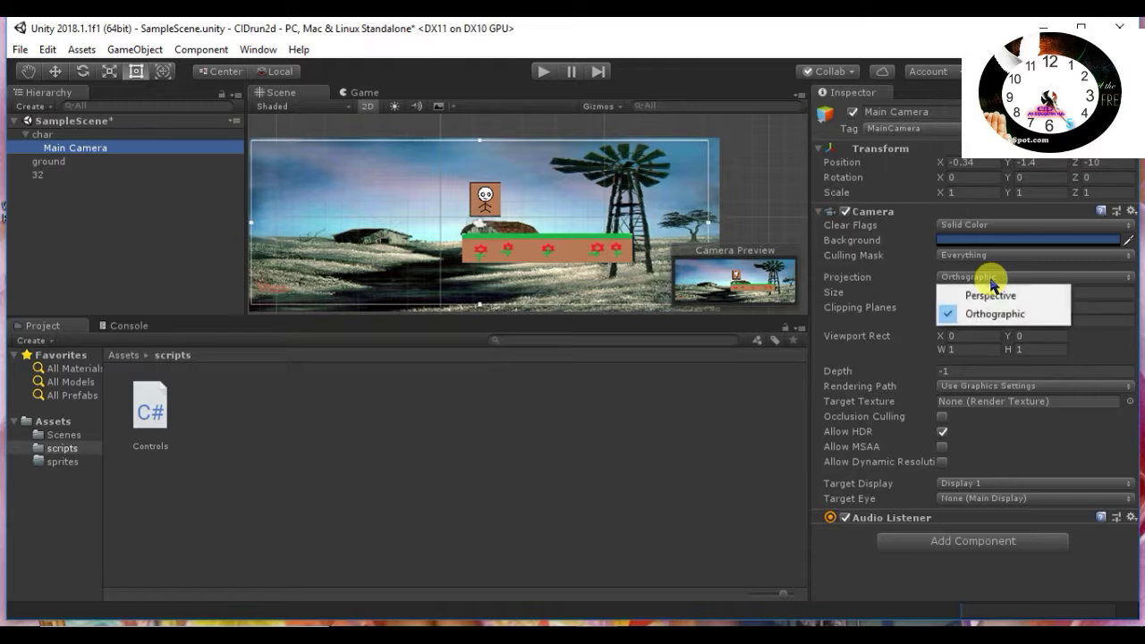
{"action": "left_click", "coordinate": [1004, 297]}
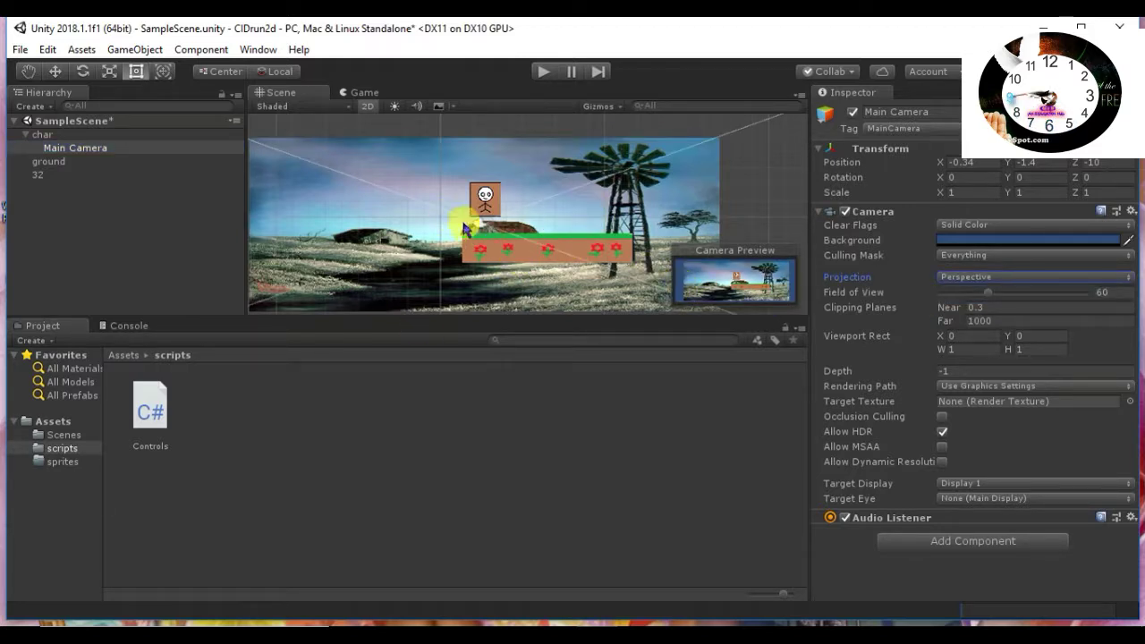
Run the game, move the character left and right to check the background against the camera view, and stop it
{"action": "left_click", "coordinate": [541, 202]}
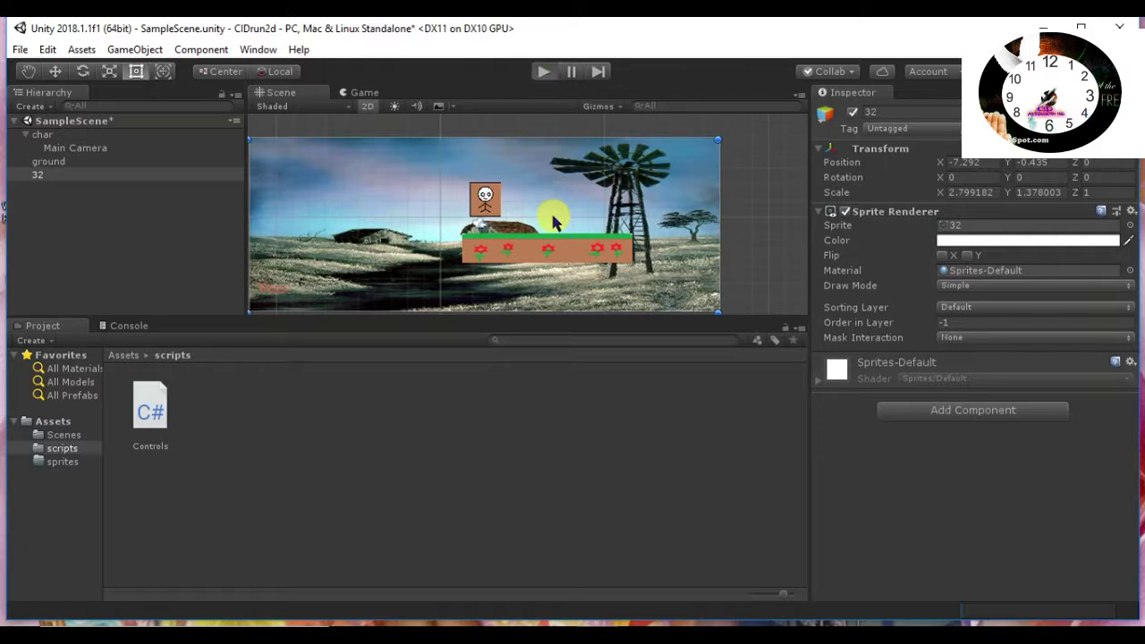
{"action": "key", "text": "ctrl+p"}
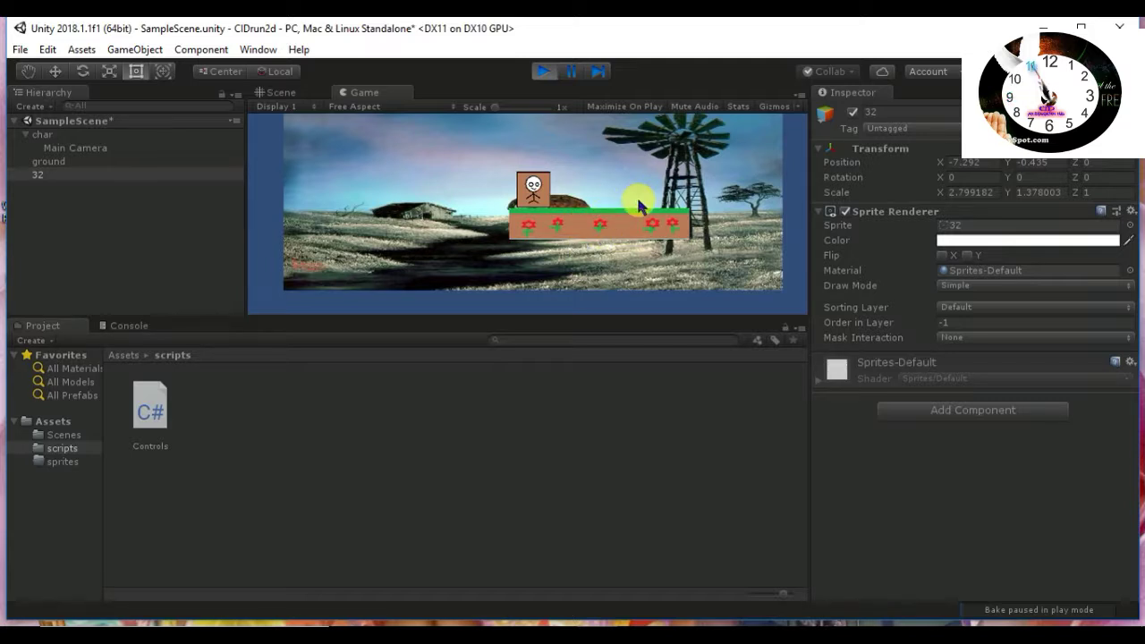
{"action": "key", "text": "Right"}
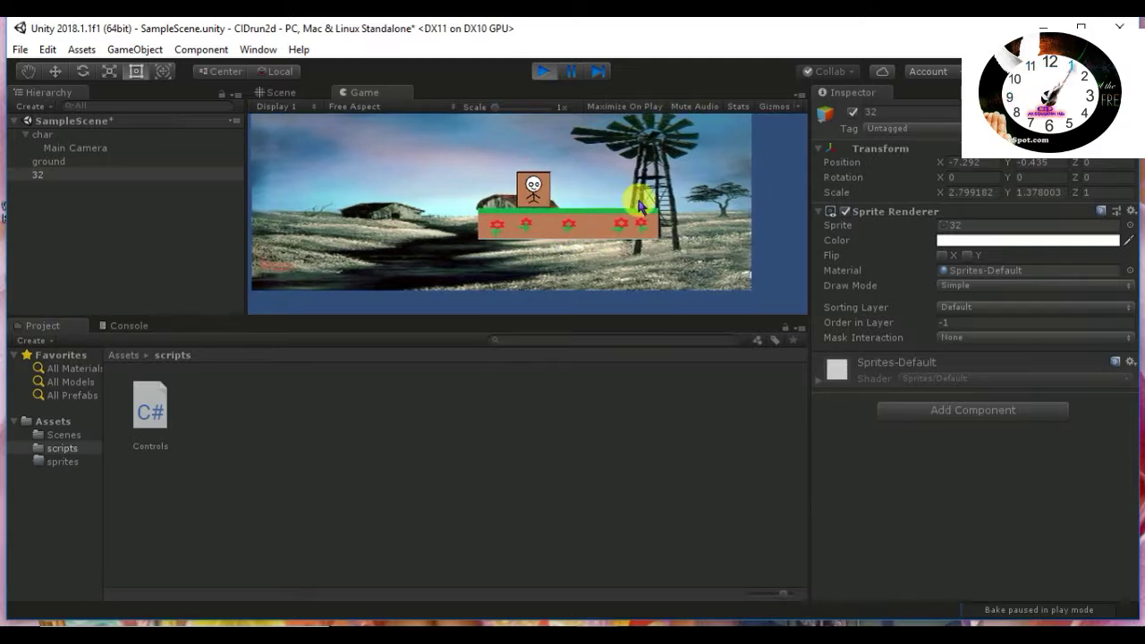
{"action": "key", "text": "Left"}
{"action": "key", "text": "Right"}
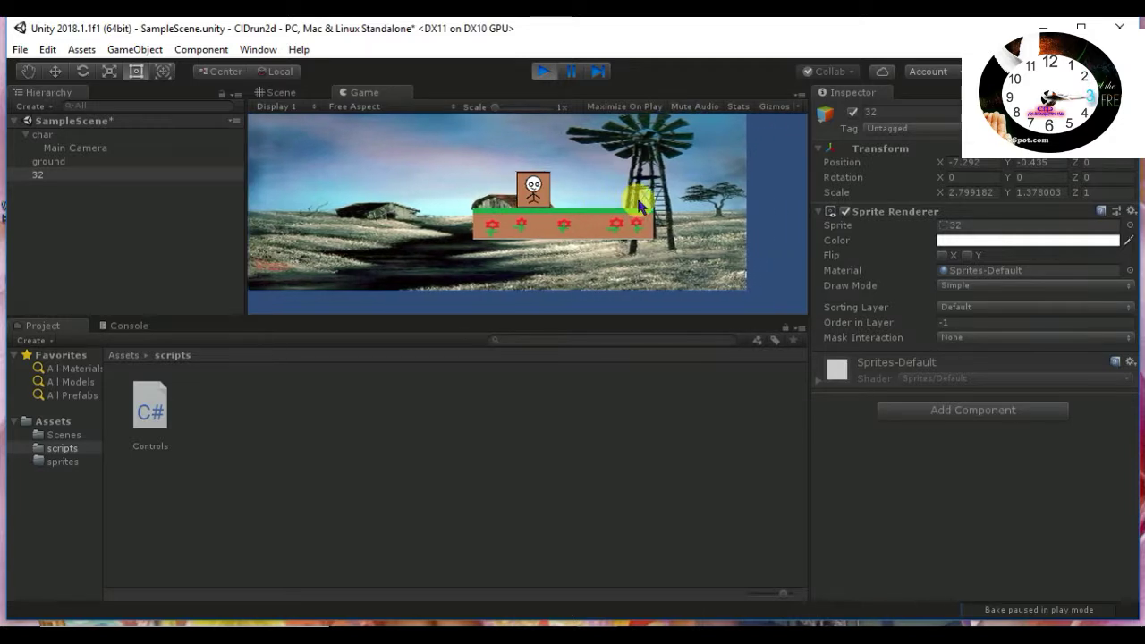
{"action": "key", "text": "Left"}
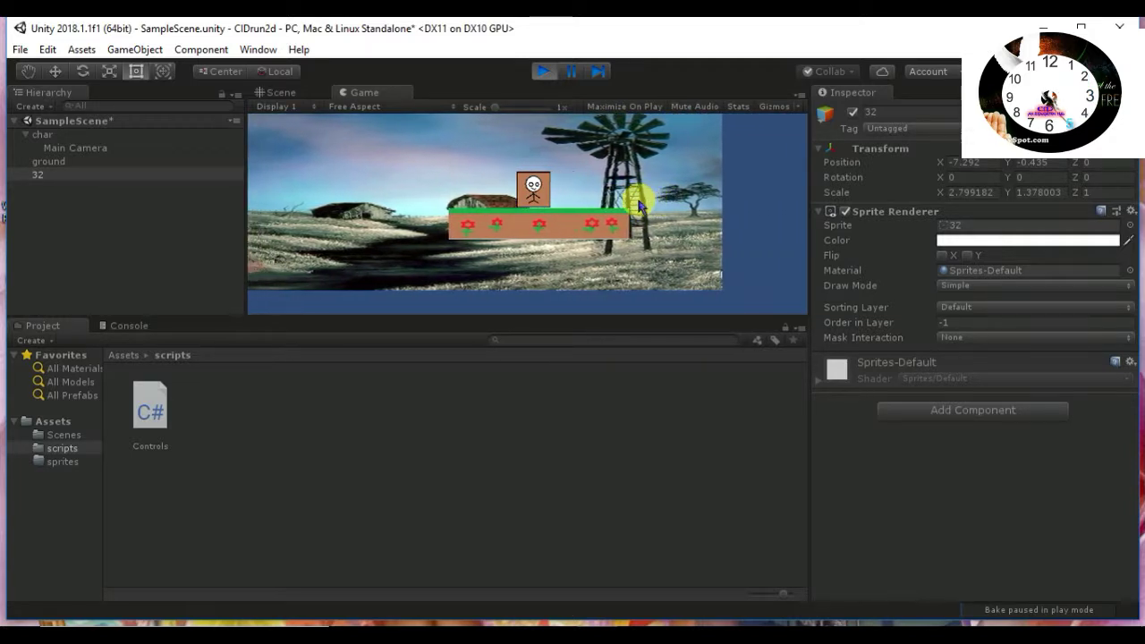
{"action": "key", "text": "Right"}
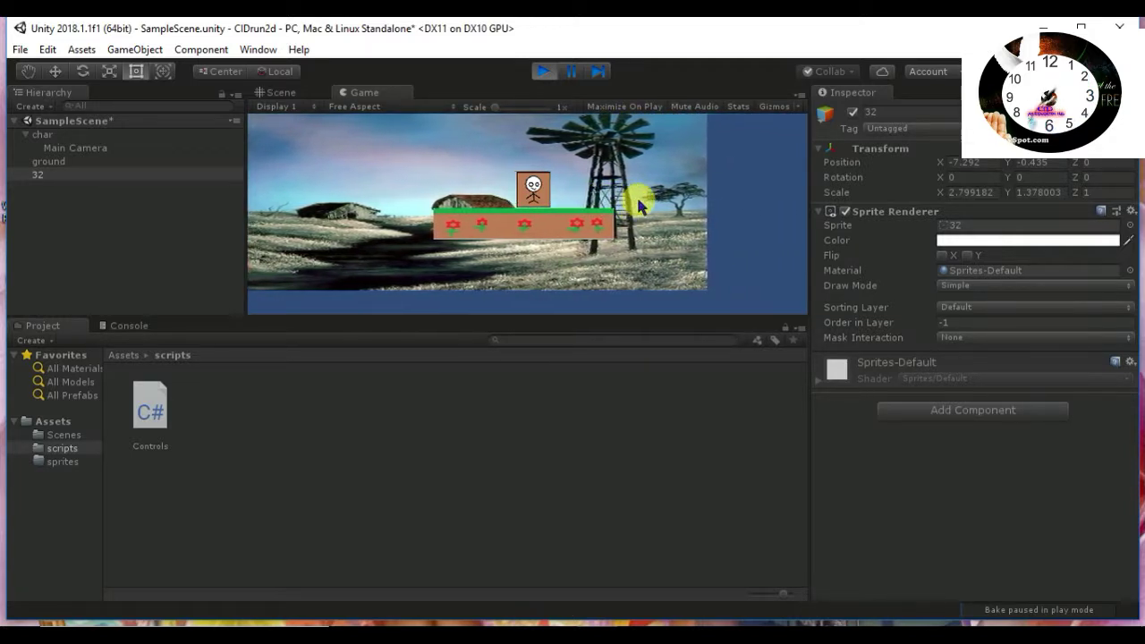
{"action": "key", "text": "Left"}
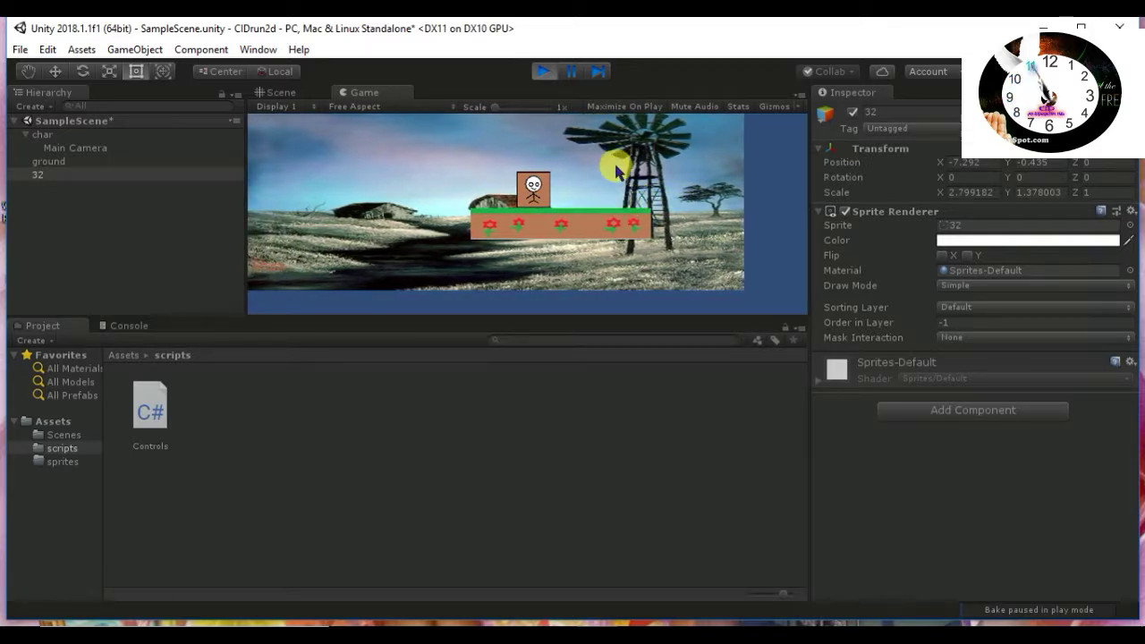
{"action": "left_click", "coordinate": [552, 72]}
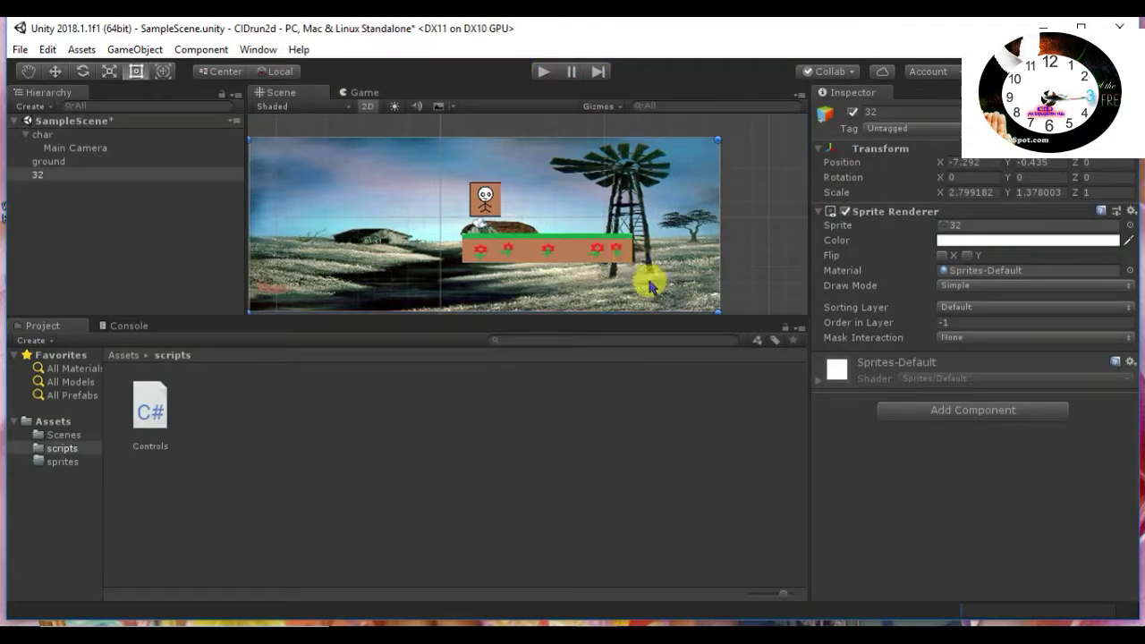
Duplicate the ground platform and place the copy lower and to its right, at about X 5.95, Y -3.96
{"action": "left_click", "coordinate": [573, 252]}
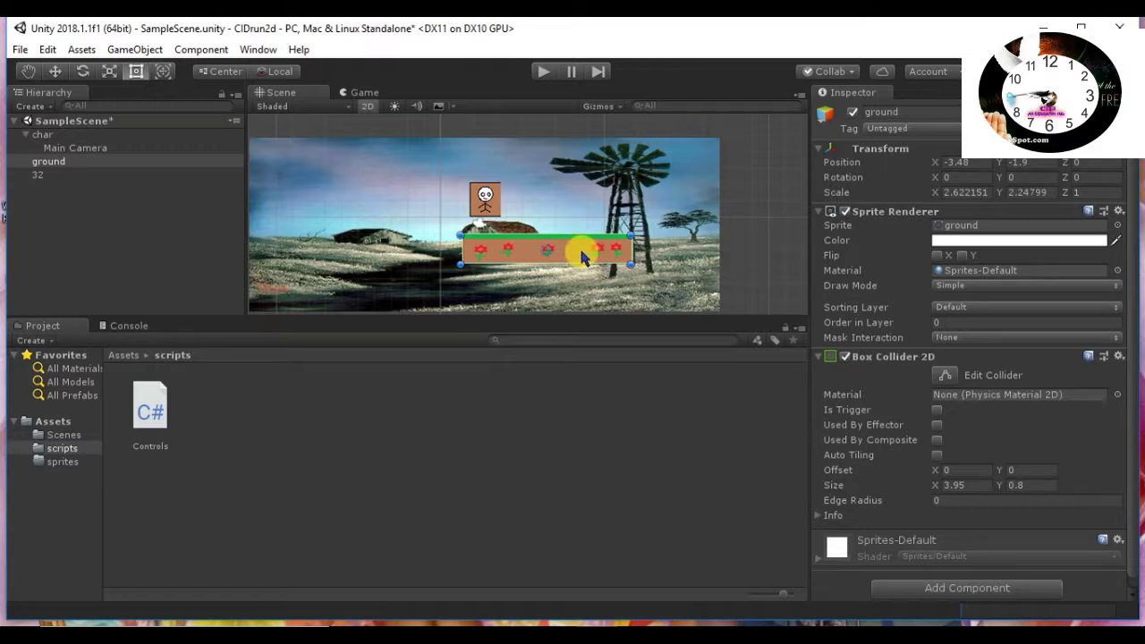
{"action": "key", "text": "ctrl+d"}
{"action": "left_click_drag", "start_coordinate": [573, 252], "coordinate": [725, 283]}
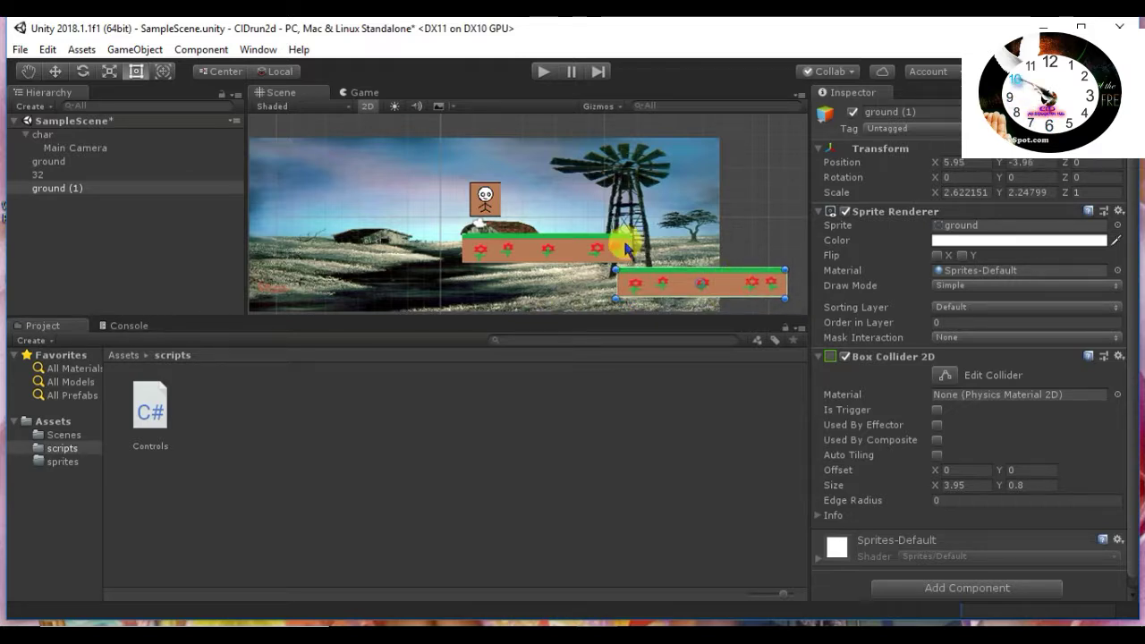
Add another ground platform as a further step down to the right, at about X 15.53, Y -6.33
{"action": "scroll", "coordinate": [626, 250], "scroll_direction": "down", "scroll_amount": 3}
{"action": "scroll", "coordinate": [661, 254], "scroll_direction": "down", "scroll_amount": 1}
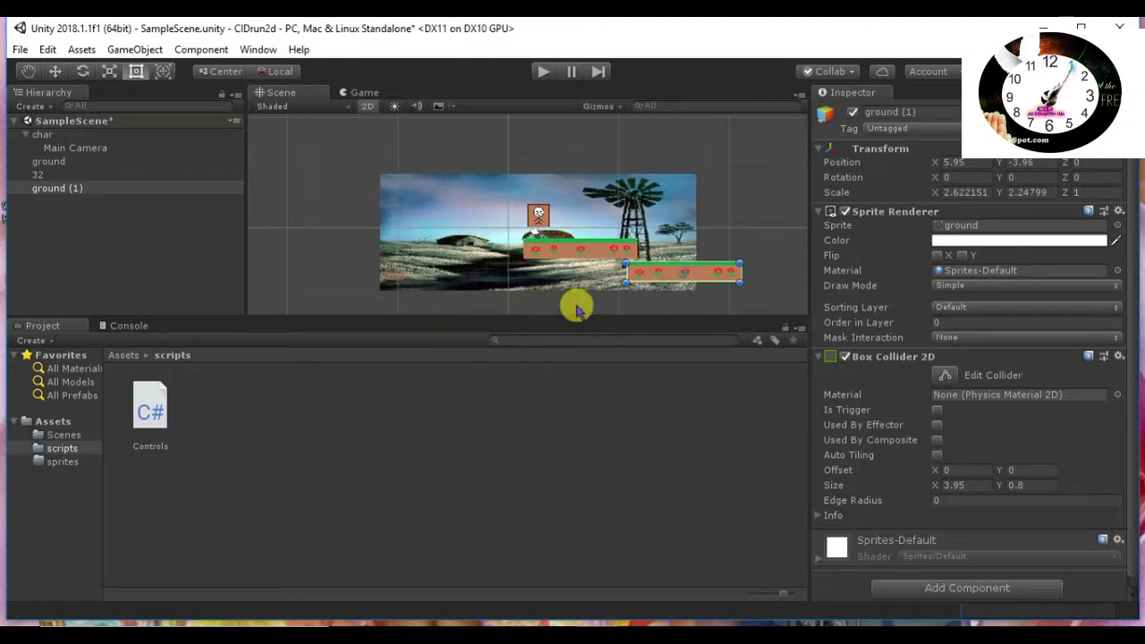
{"action": "left_click_drag", "start_coordinate": [751, 218], "coordinate": [732, 234]}
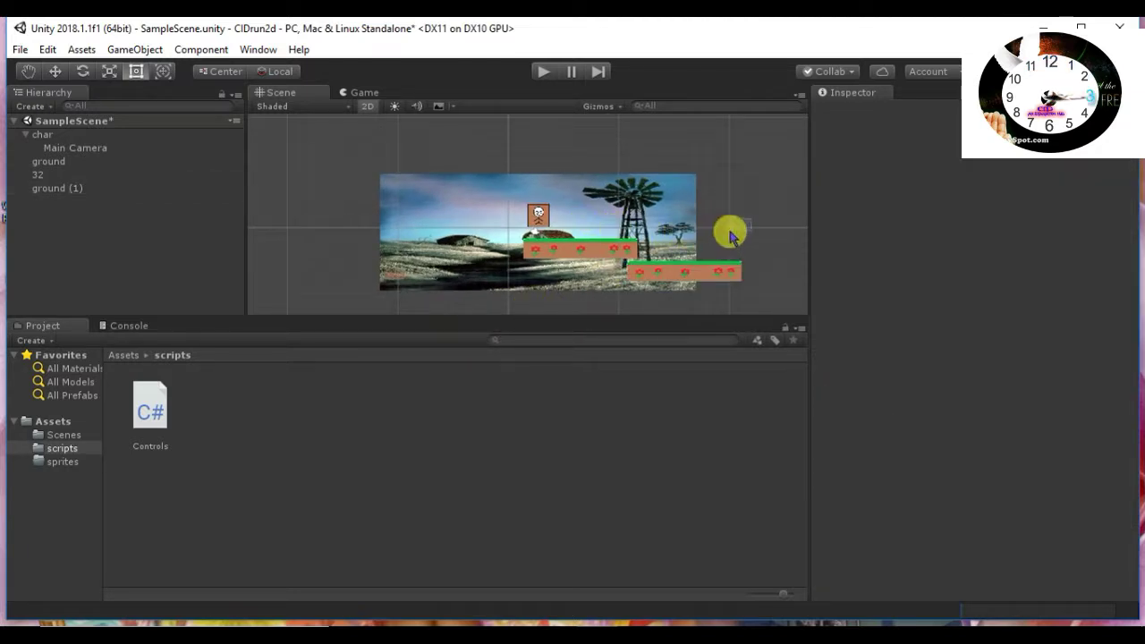
{"action": "middle_click_drag", "start_coordinate": [730, 229], "coordinate": [518, 217]}
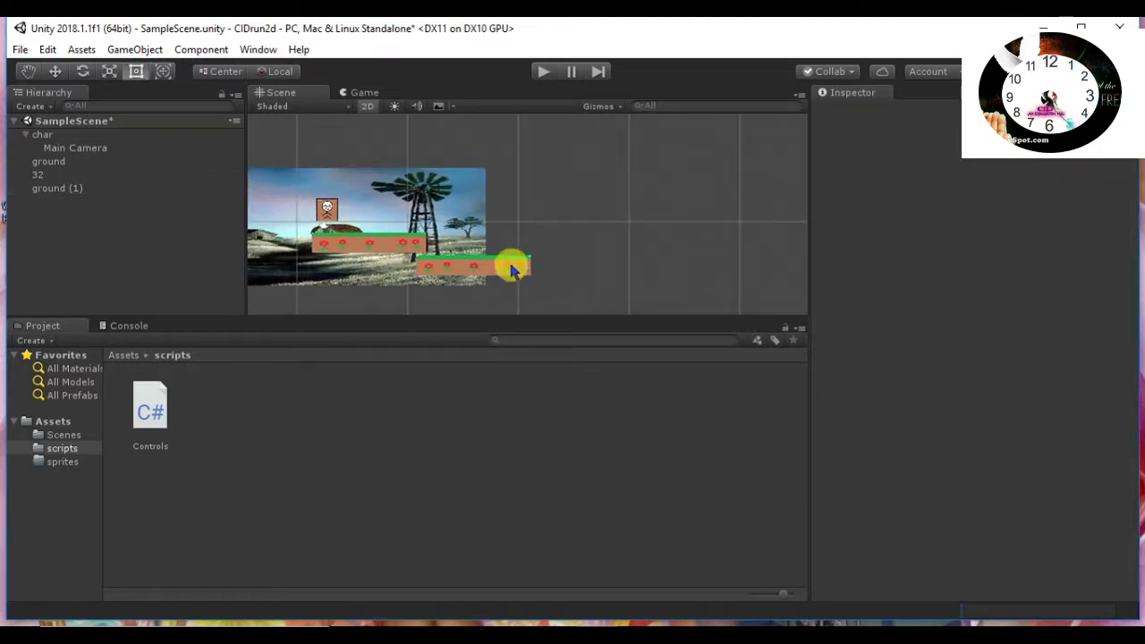
{"action": "left_click", "coordinate": [510, 268]}
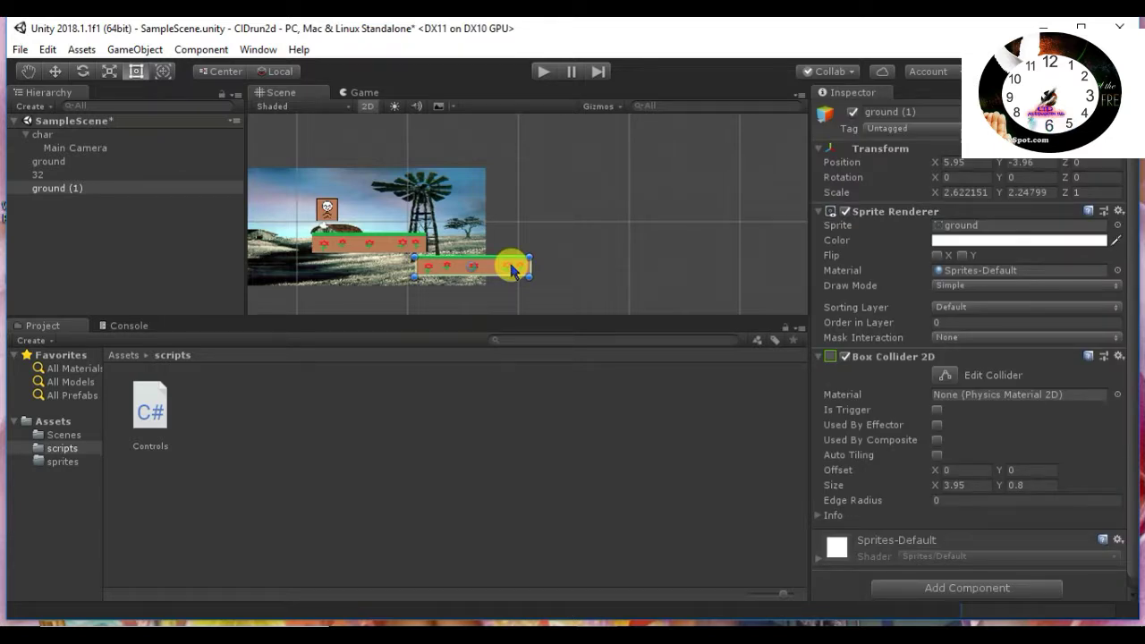
{"action": "key", "text": "ctrl+v"}
{"action": "left_click_drag", "start_coordinate": [405, 251], "coordinate": [606, 295]}
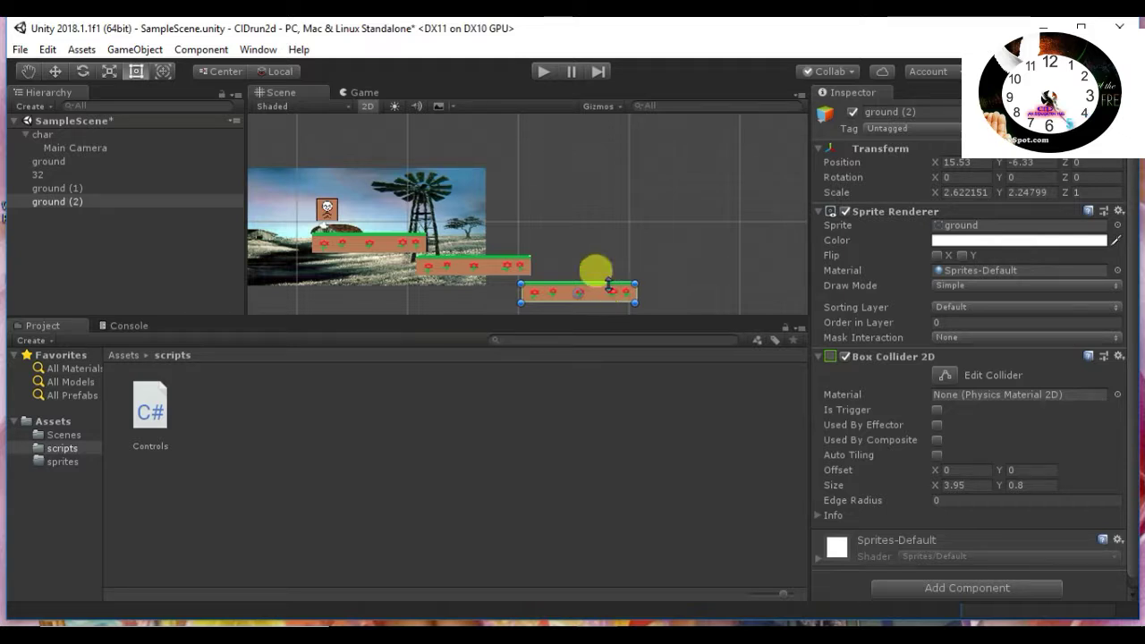
{"action": "left_click", "coordinate": [600, 265]}
Duplicate the background picture, mirror the copy horizontally and place it flush against the original's right edge, at about X 16.54, Y -0.43
{"action": "left_click", "coordinate": [456, 215]}
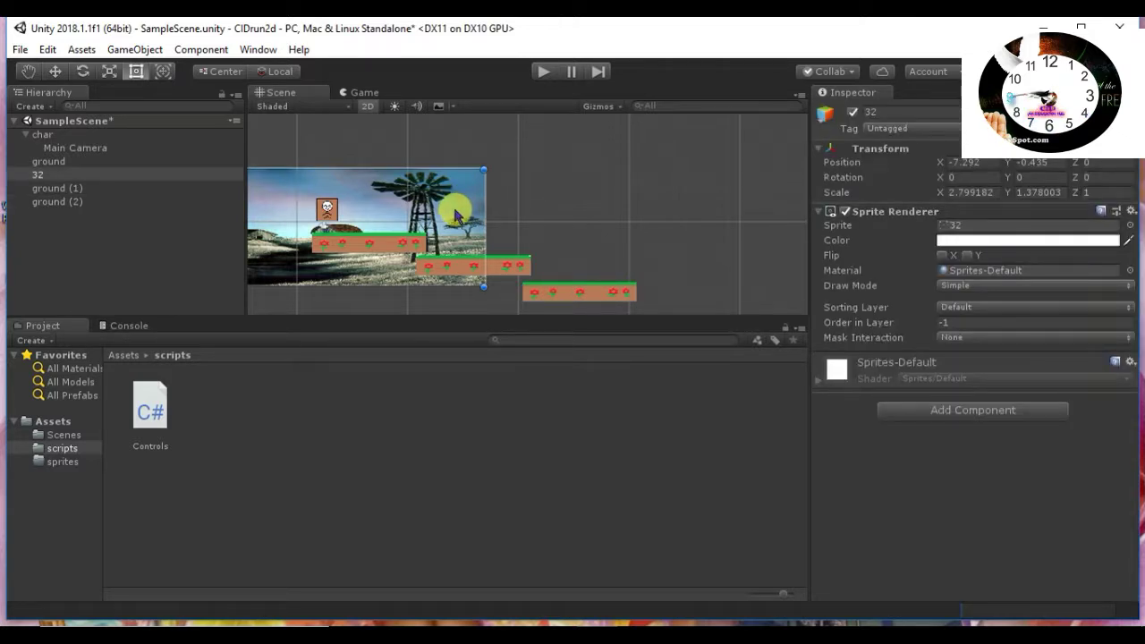
{"action": "key", "text": "ctrl+d"}
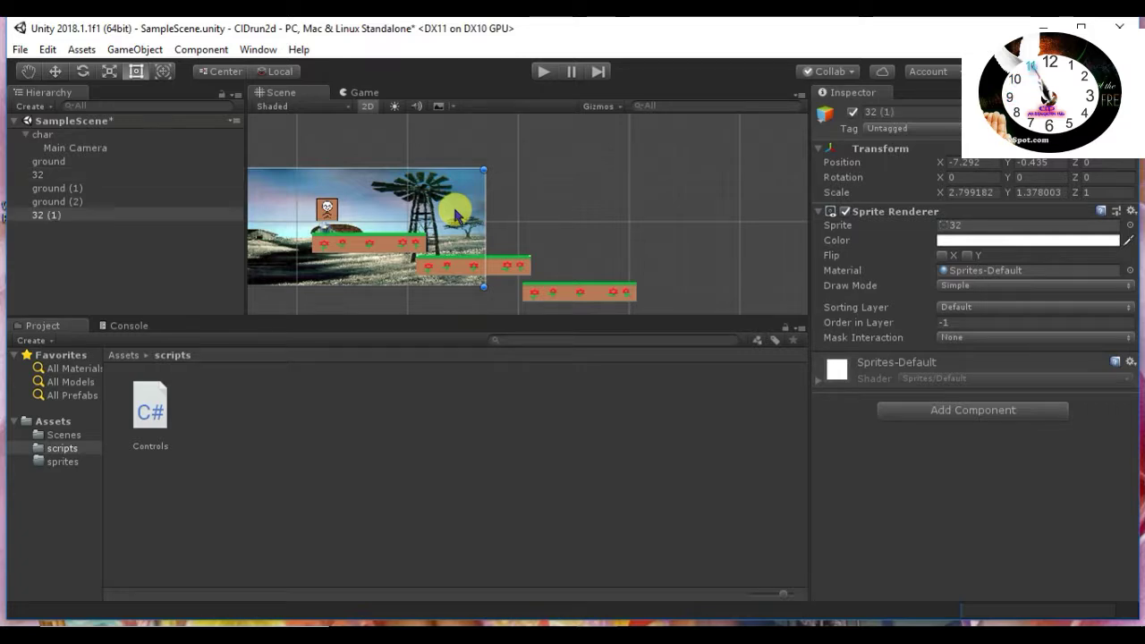
{"action": "left_click_drag", "start_coordinate": [428, 208], "coordinate": [563, 198]}
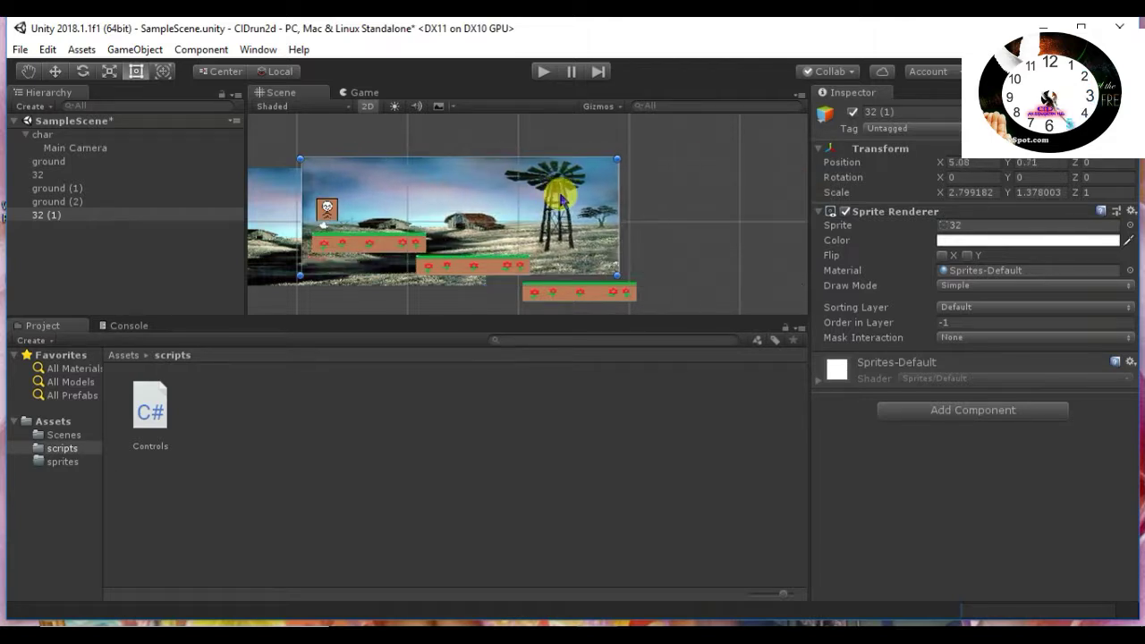
{"action": "left_click_drag", "start_coordinate": [300, 159], "coordinate": [813, 160]}
{"action": "left_click_drag", "start_coordinate": [749, 208], "coordinate": [607, 219]}
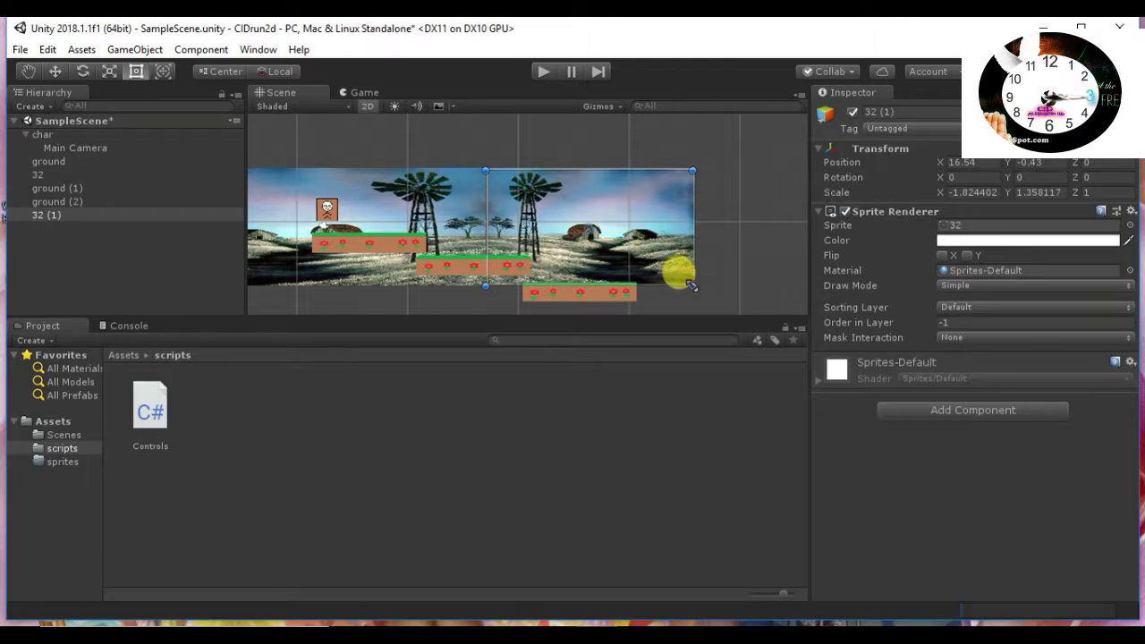
Enlarge the mirrored background to a scale of about -2.51 by 1.74 and stretch the original to about 2.84 by 1.74 so their heights match
{"action": "left_click_drag", "start_coordinate": [693, 285], "coordinate": [769, 322]}
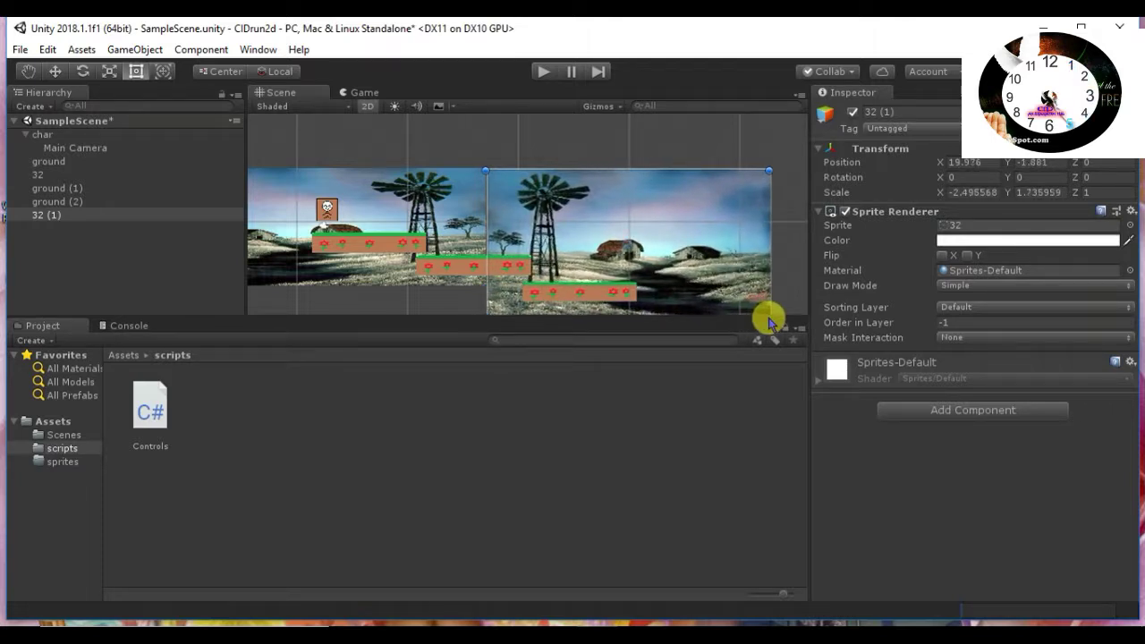
{"action": "left_click", "coordinate": [429, 225]}
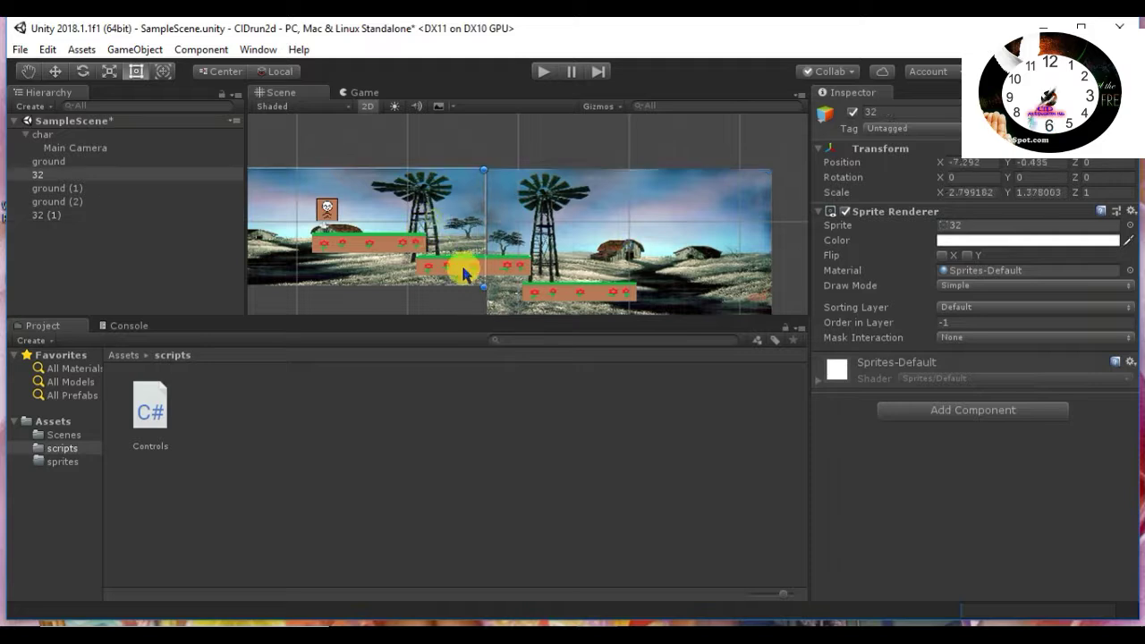
{"action": "left_click_drag", "start_coordinate": [481, 284], "coordinate": [489, 322]}
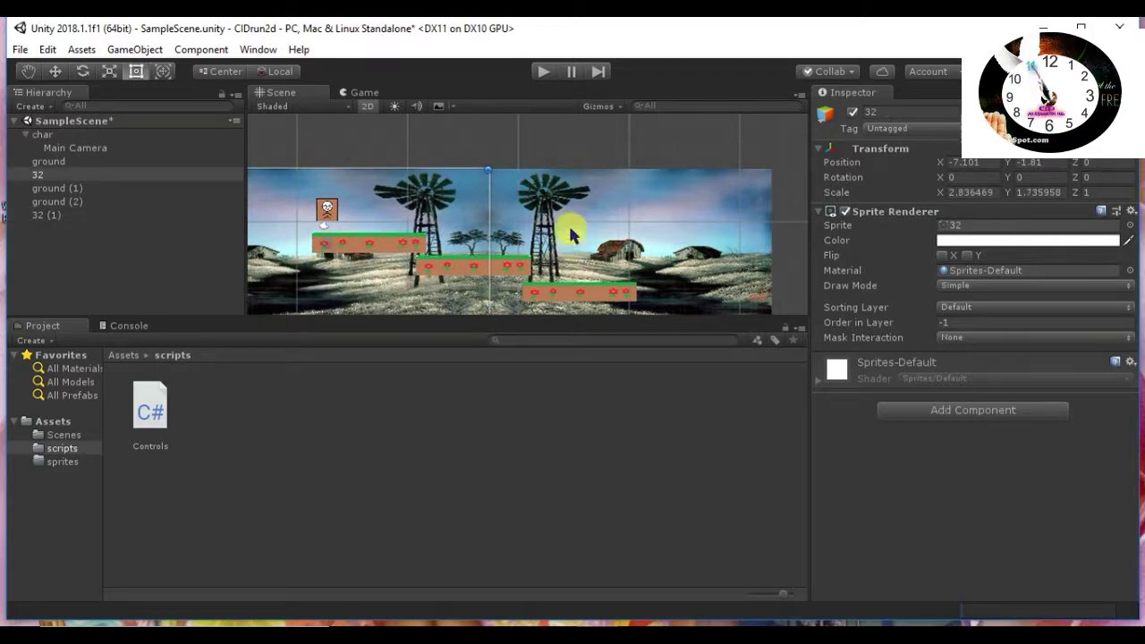
{"action": "left_click", "coordinate": [541, 215]}
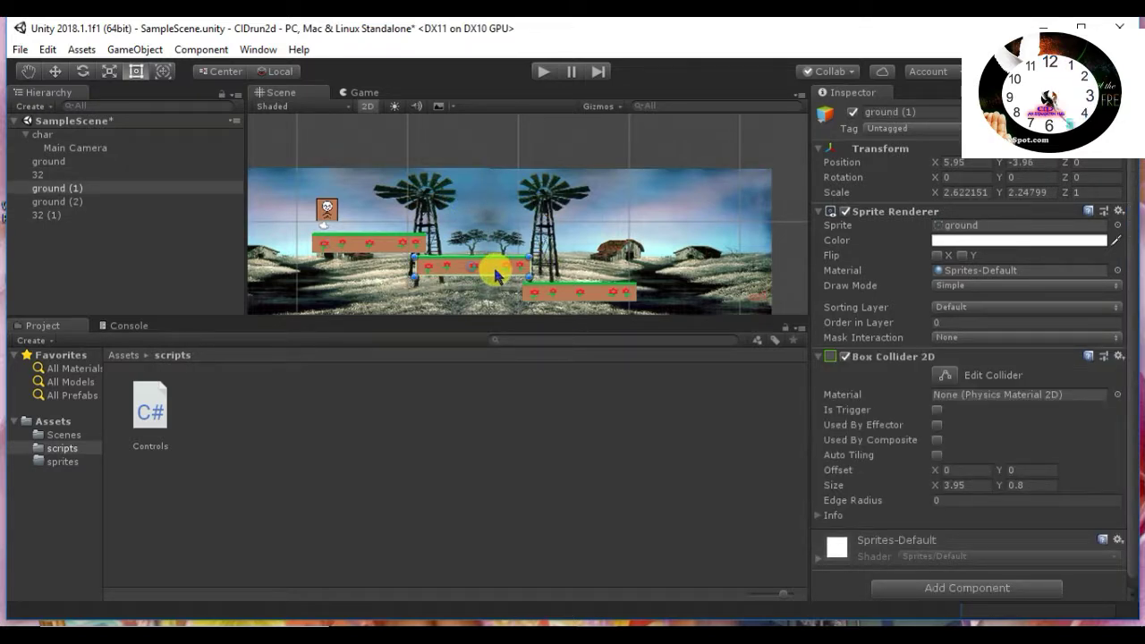
Inspect the ground platforms one after another to check the Box Collider 2D on each
{"action": "left_click", "coordinate": [376, 253]}
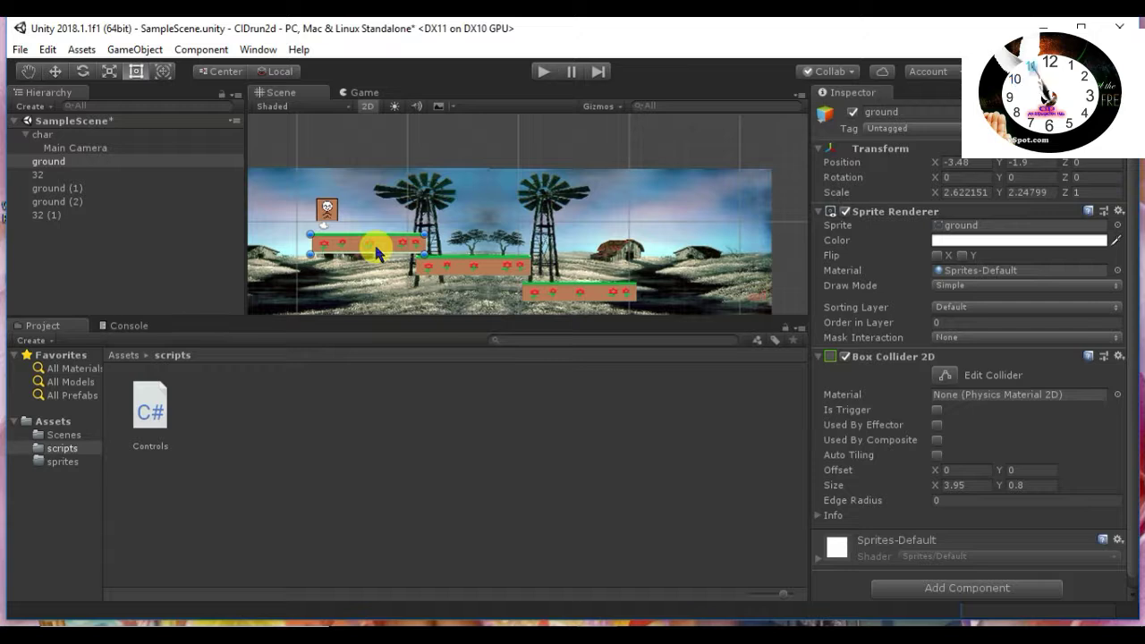
{"action": "left_click", "coordinate": [494, 273]}
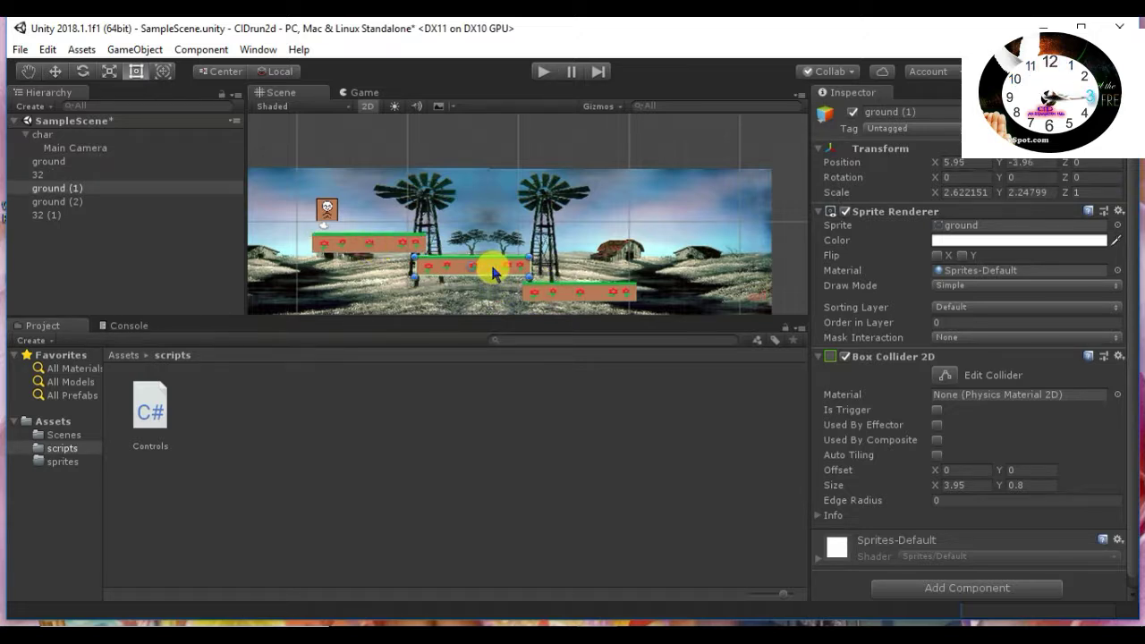
{"action": "left_click", "coordinate": [497, 273]}
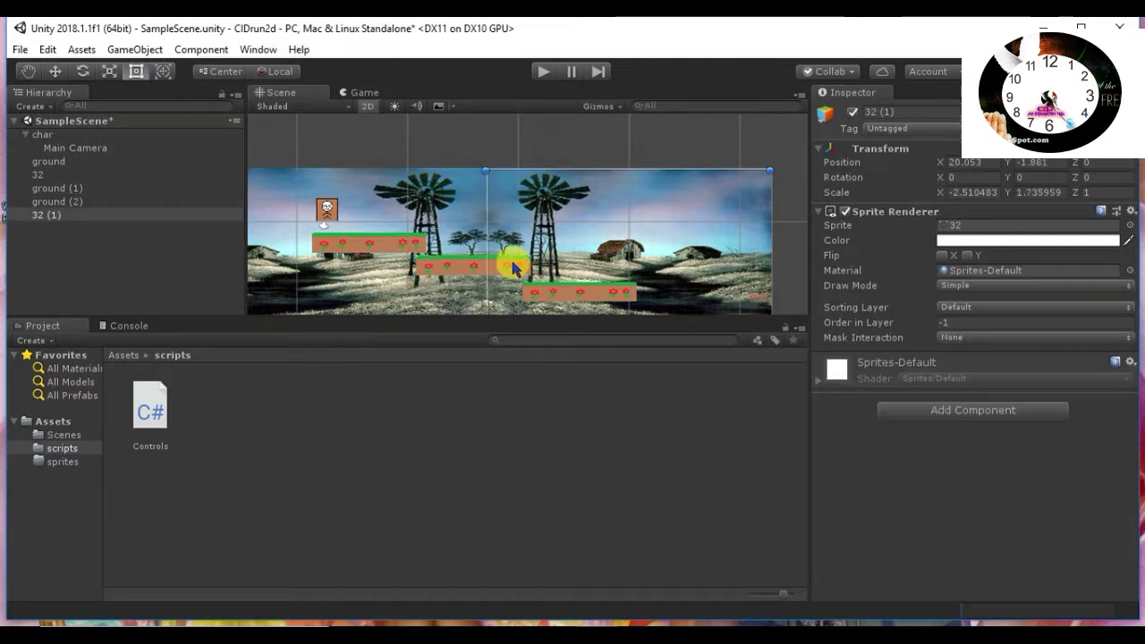
{"action": "left_click", "coordinate": [502, 266]}
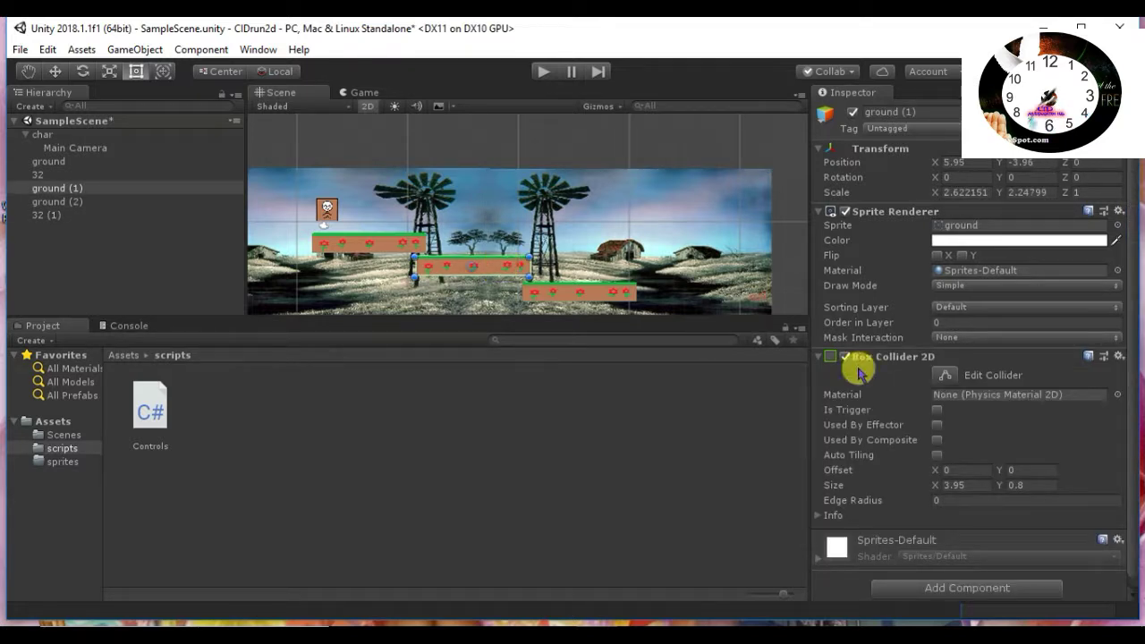
{"action": "left_click", "coordinate": [612, 293]}
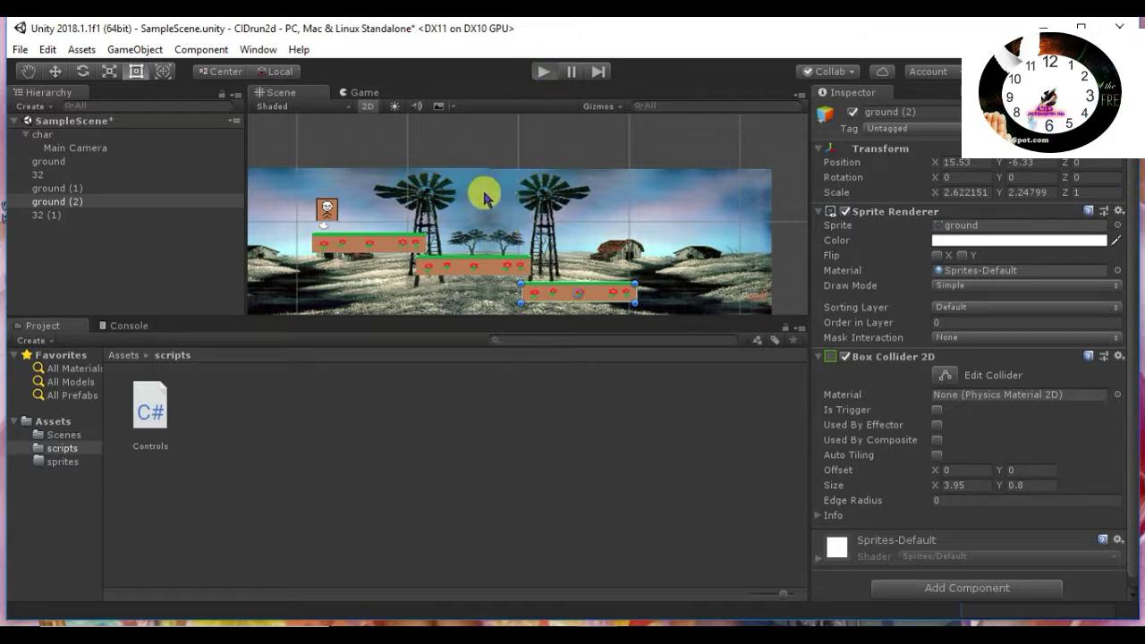
Run the game, move the character right down the steps to the lowest platform to check platforms and backgrounds, and stop it
{"action": "key", "text": "ctrl+p"}
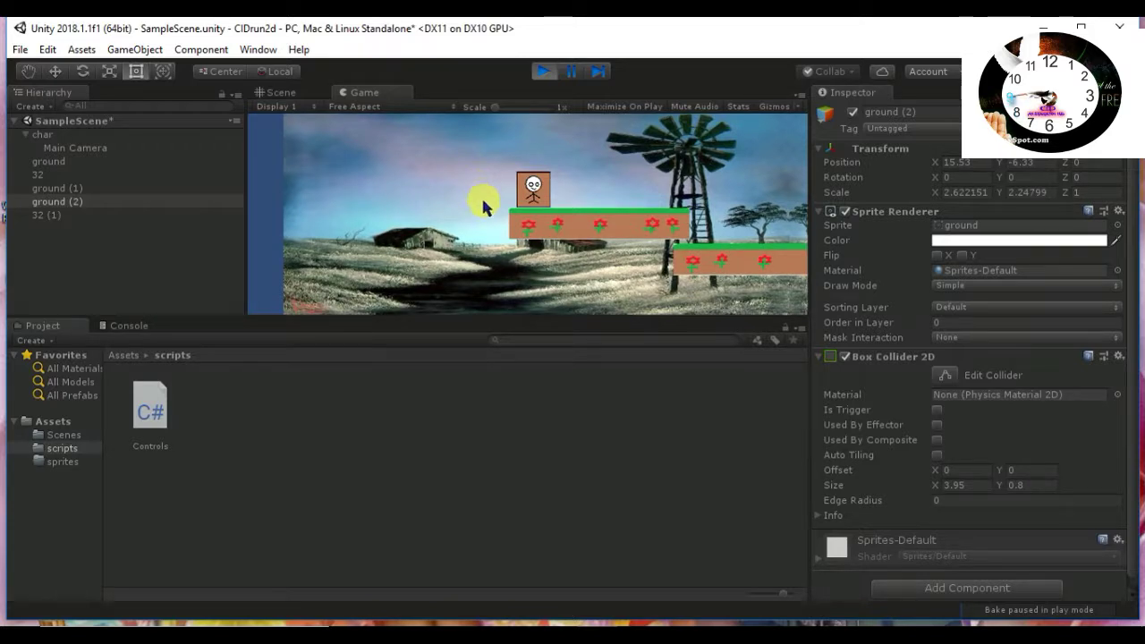
{"action": "key", "text": "Right"}
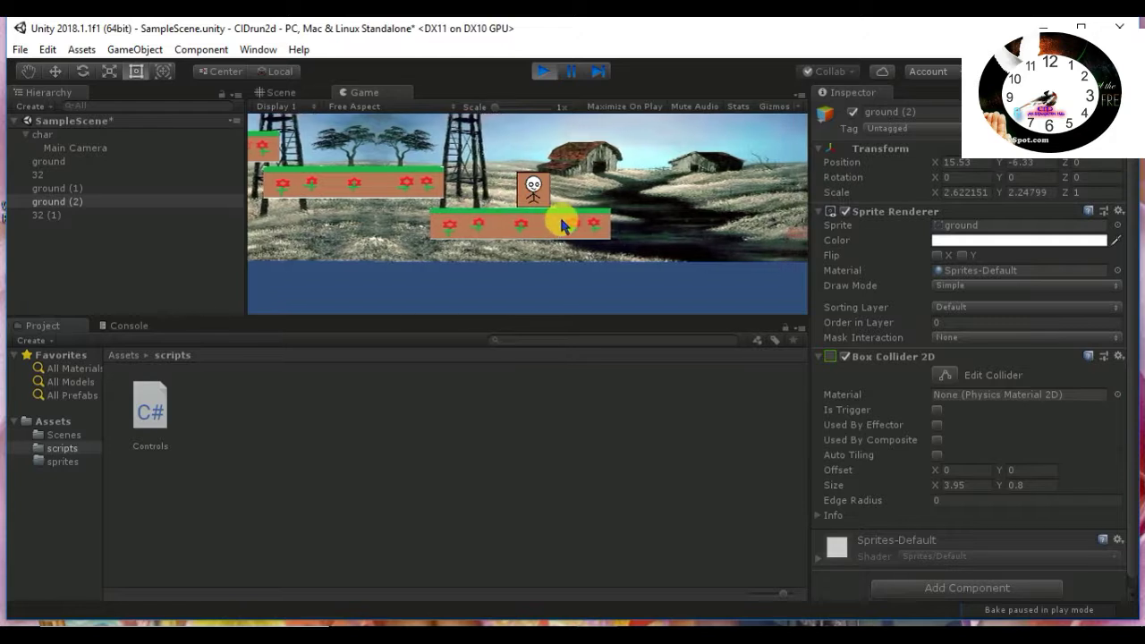
{"action": "left_click", "coordinate": [546, 75]}
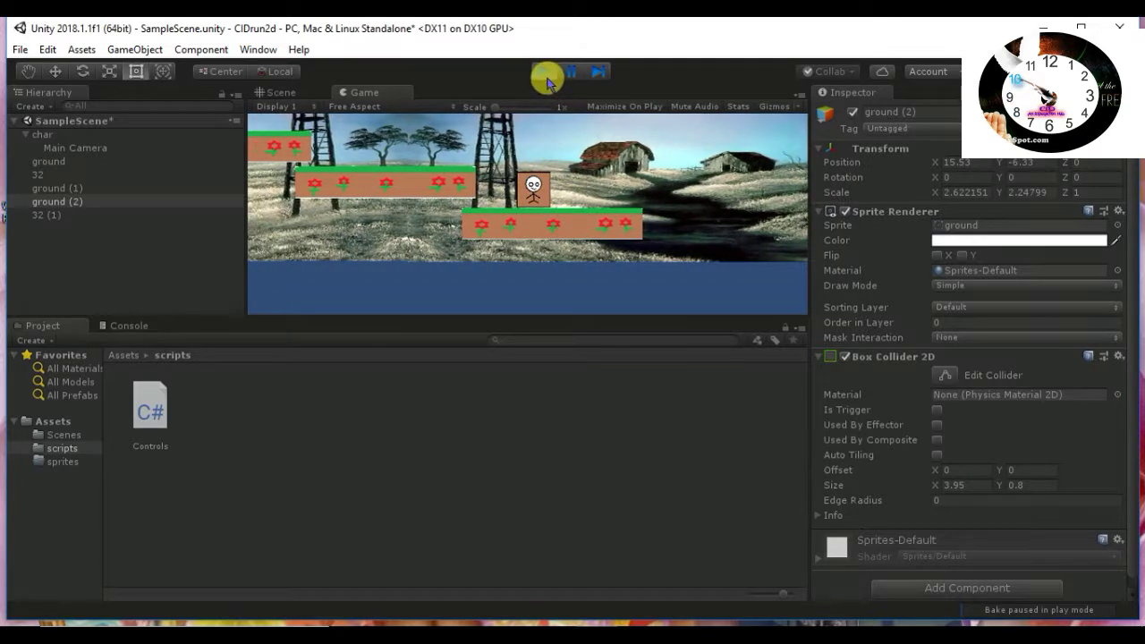